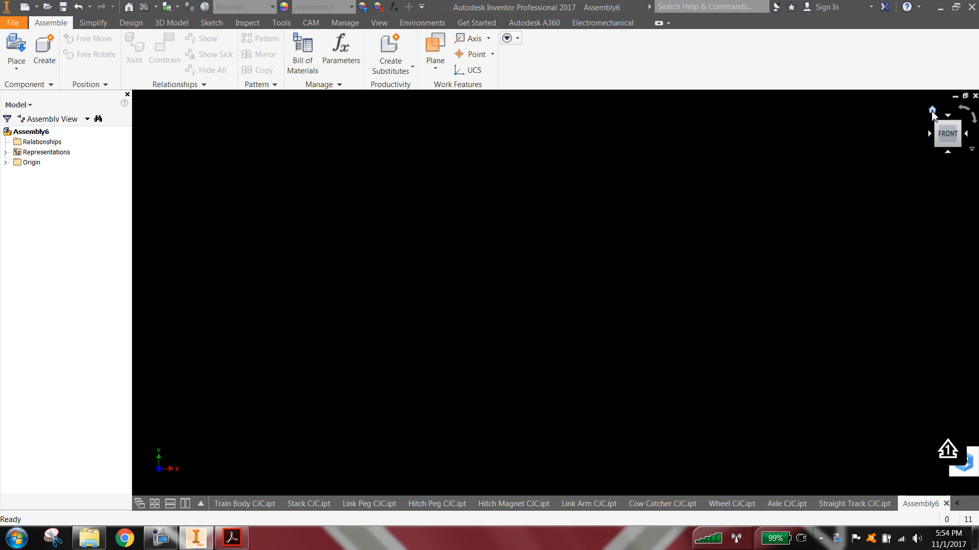
Place one Train Body CJC part in the assembly, grounded at the origin, with the assembly in its home view.
{"action": "left_click", "coordinate": [931, 111]}
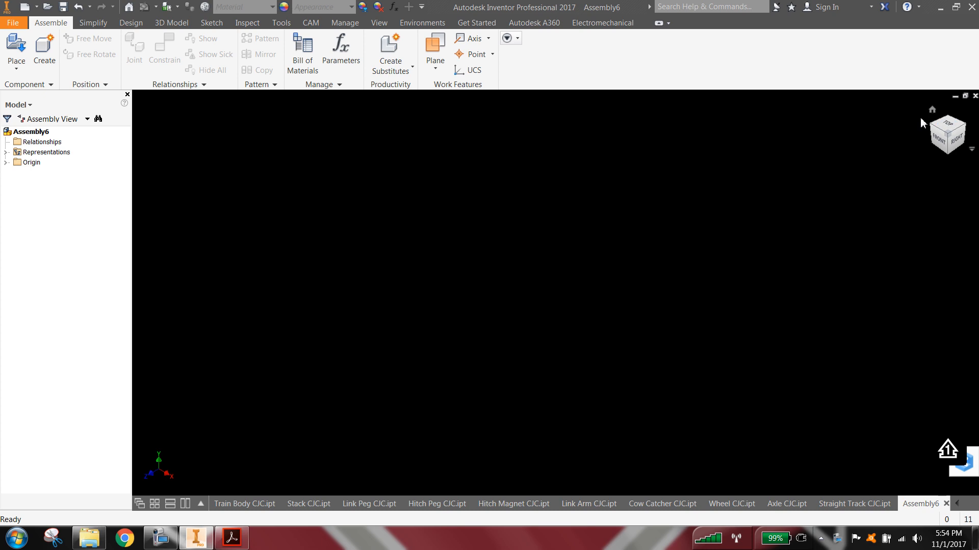
{"action": "left_click", "coordinate": [19, 48]}
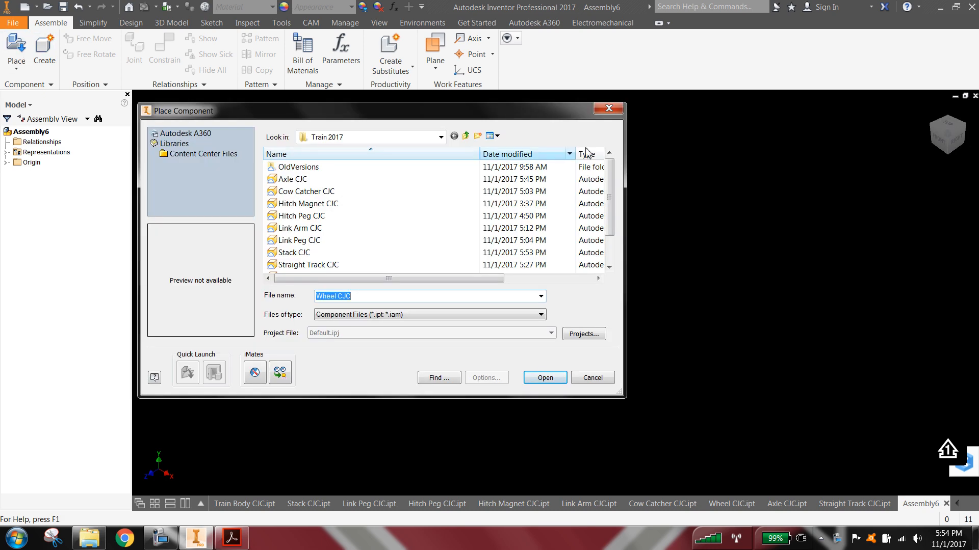
{"action": "left_click_drag", "start_coordinate": [609, 176], "coordinate": [618, 232]}
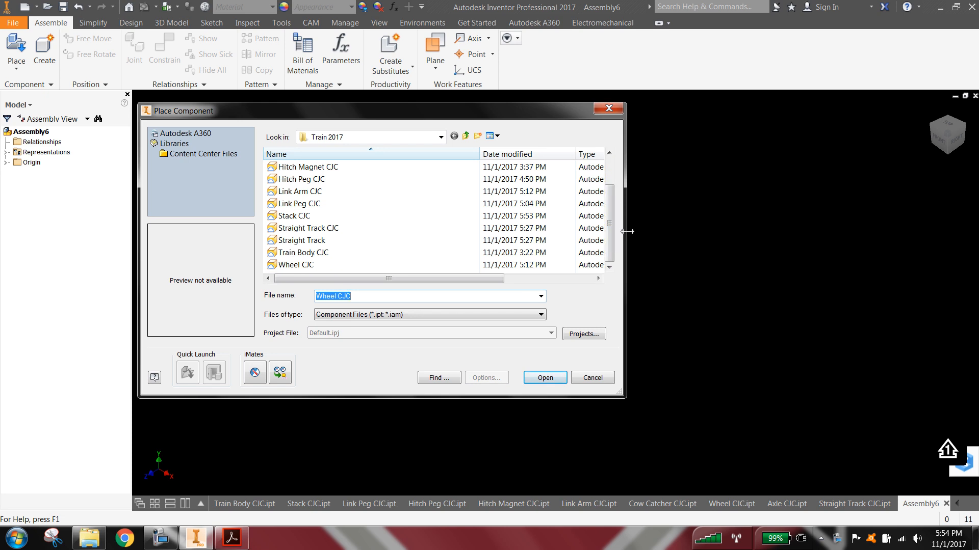
{"action": "left_click", "coordinate": [303, 254]}
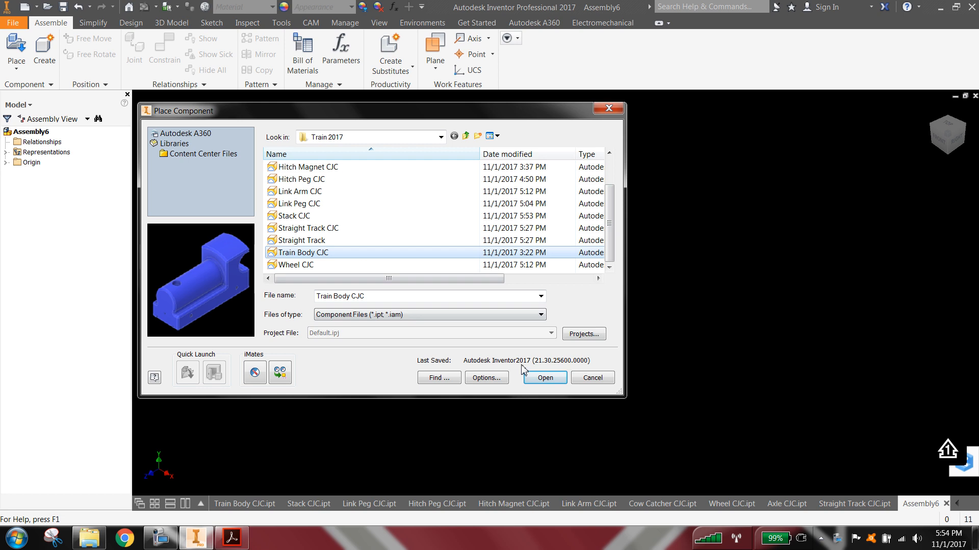
{"action": "left_click", "coordinate": [542, 380]}
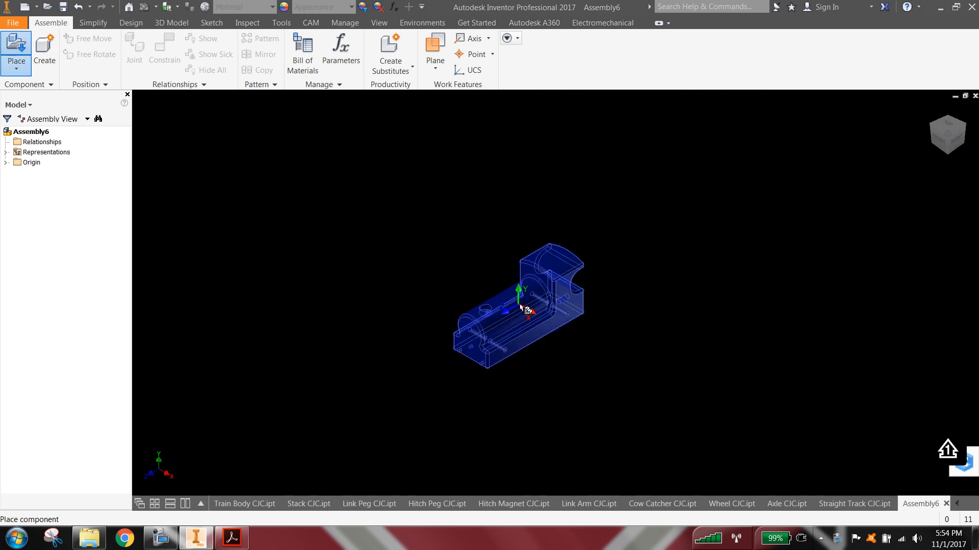
{"action": "scroll", "coordinate": [522, 308], "scroll_direction": "down", "scroll_amount": 5}
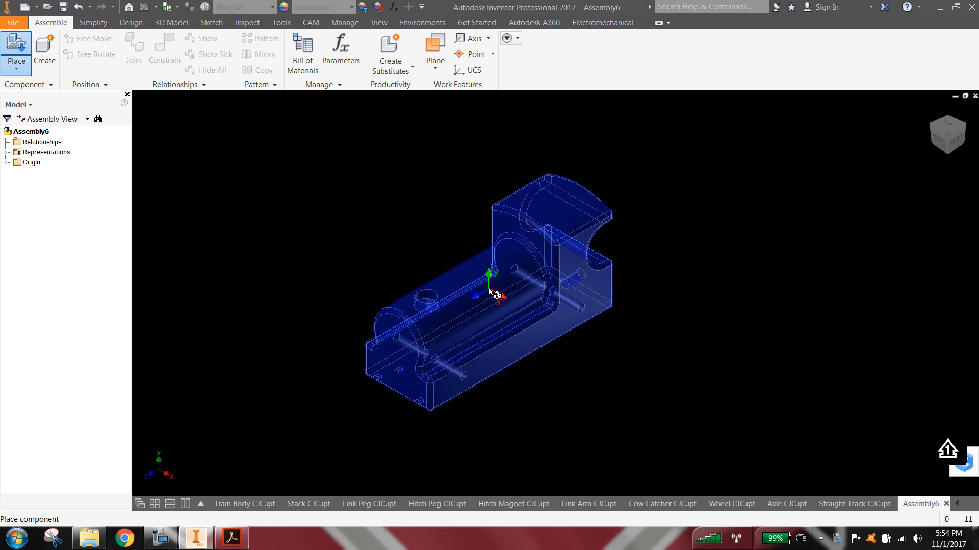
{"action": "right_click", "coordinate": [491, 292]}
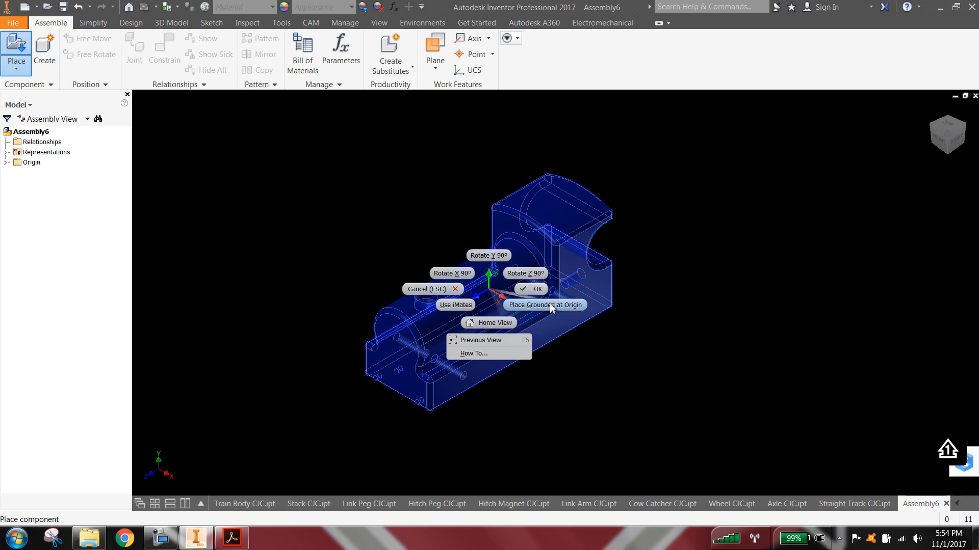
{"action": "scroll", "coordinate": [540, 305], "scroll_direction": "up", "scroll_amount": 5}
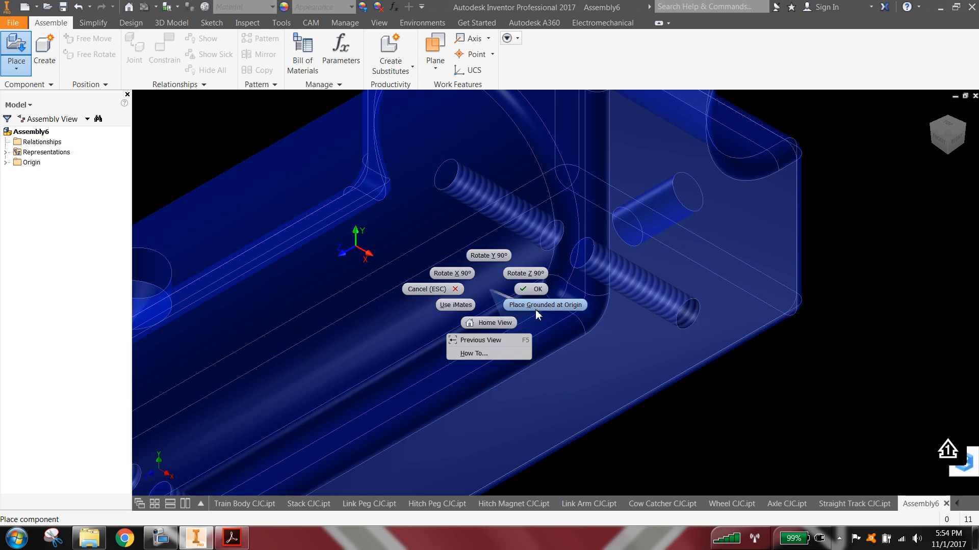
{"action": "scroll", "coordinate": [546, 306], "scroll_direction": "down", "scroll_amount": 5}
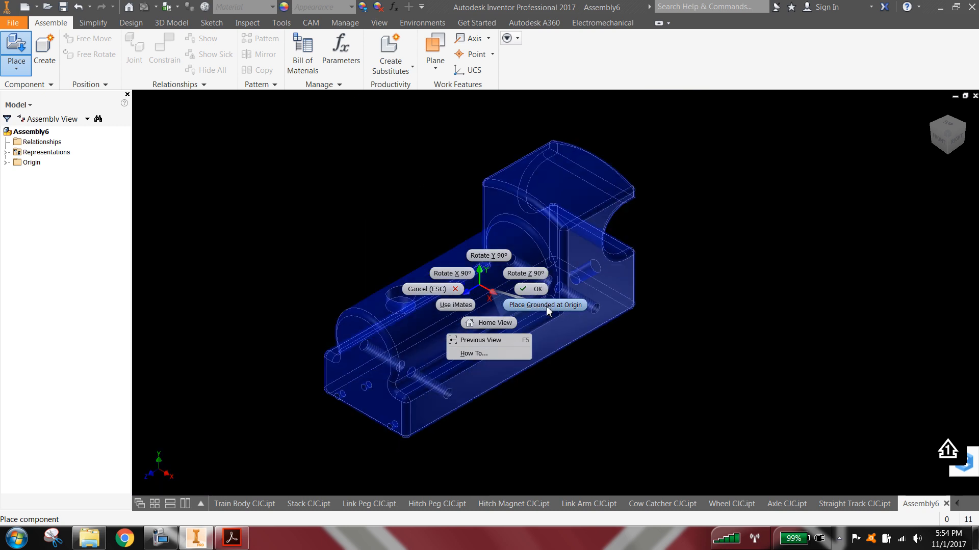
{"action": "left_click", "coordinate": [546, 306]}
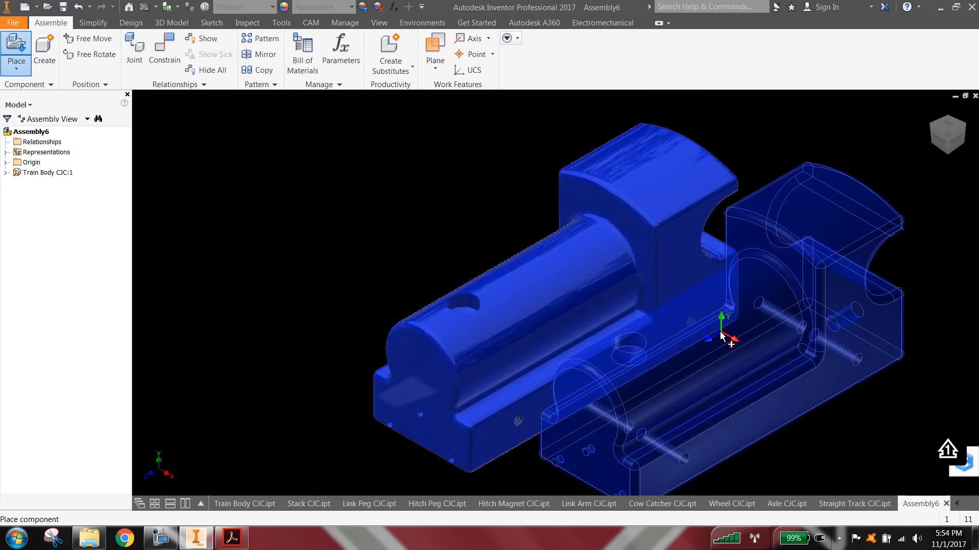
{"action": "scroll", "coordinate": [329, 214], "scroll_direction": "down", "scroll_amount": 5}
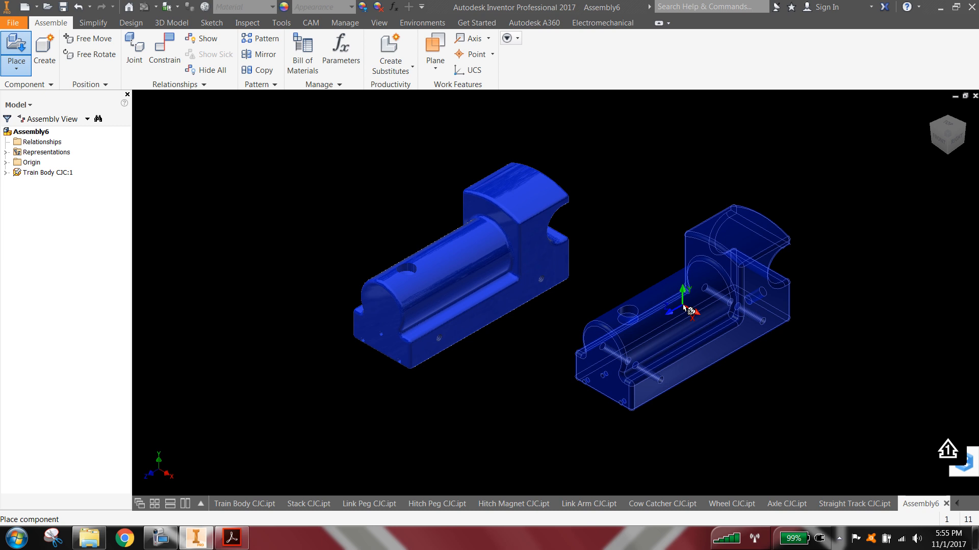
{"action": "key", "text": "Escape"}
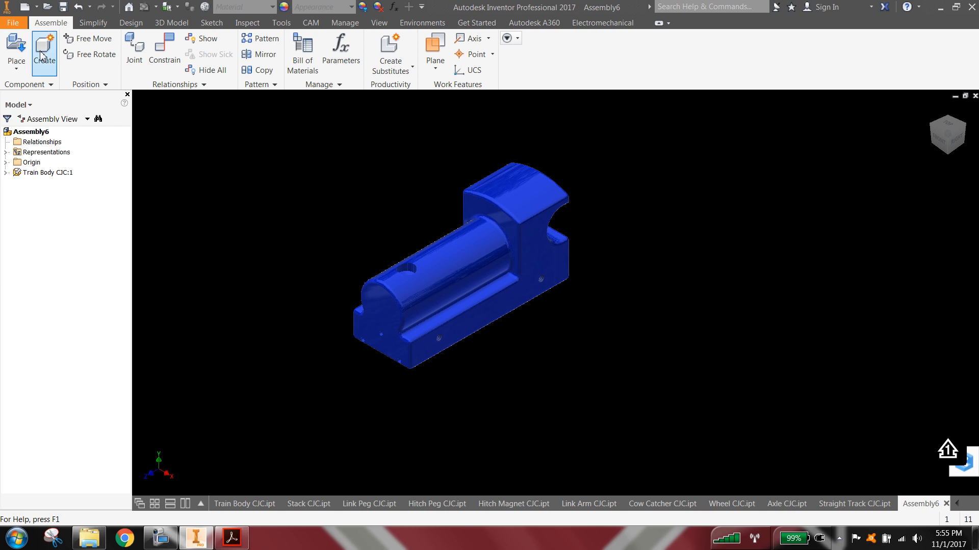
Place four copies of the Axle CJC part in the empty space beside the train body.
{"action": "left_click", "coordinate": [14, 51]}
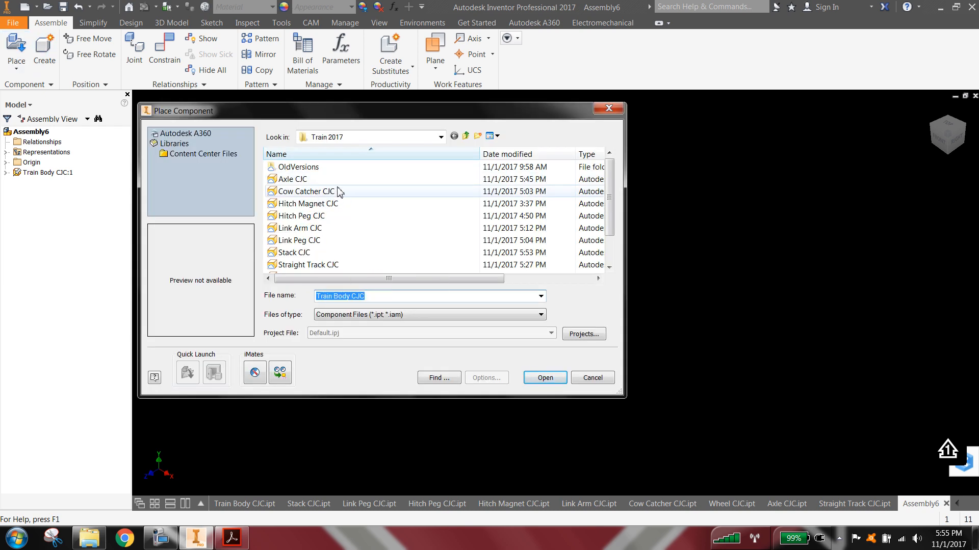
{"action": "left_click", "coordinate": [293, 179]}
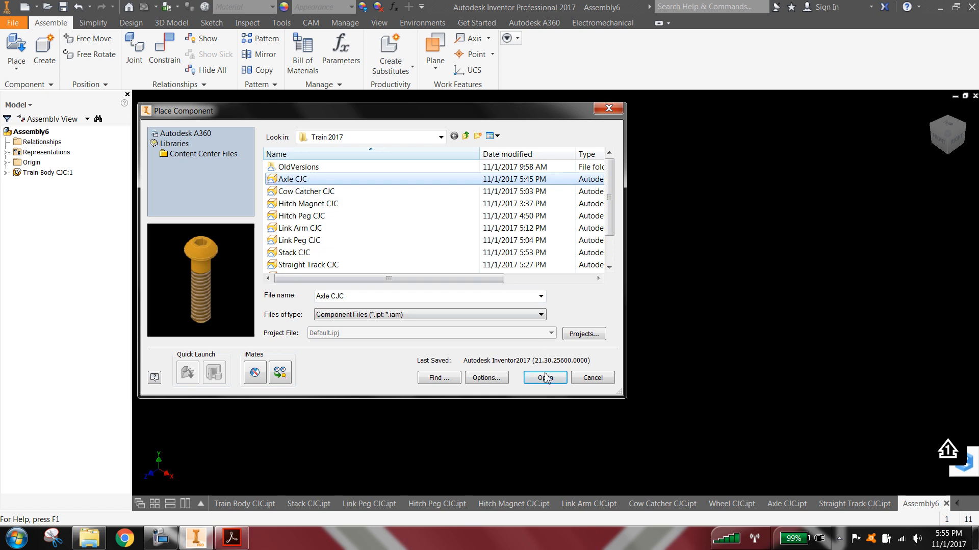
{"action": "left_click", "coordinate": [545, 378]}
{"action": "left_click", "coordinate": [711, 261]}
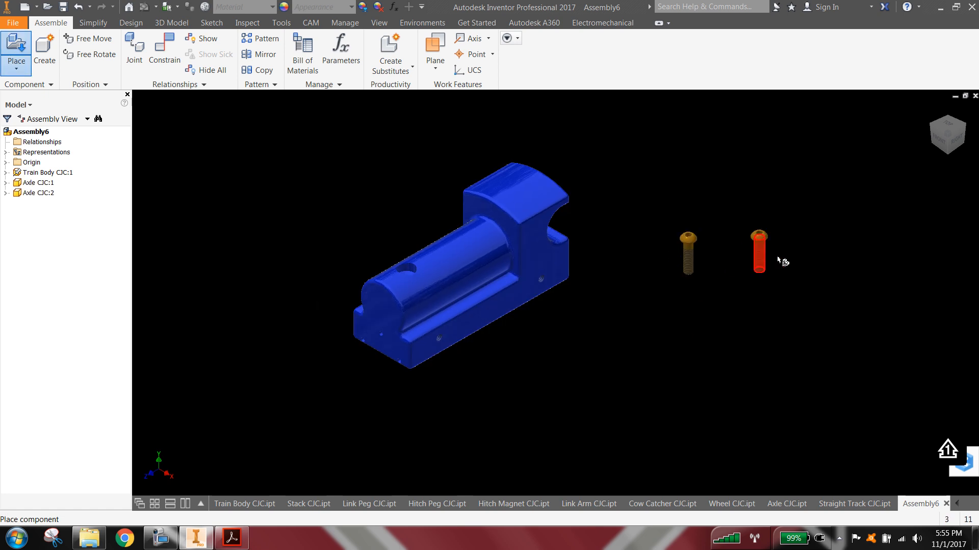
{"action": "left_click", "coordinate": [842, 269]}
{"action": "left_click", "coordinate": [762, 329]}
{"action": "right_click", "coordinate": [721, 328]}
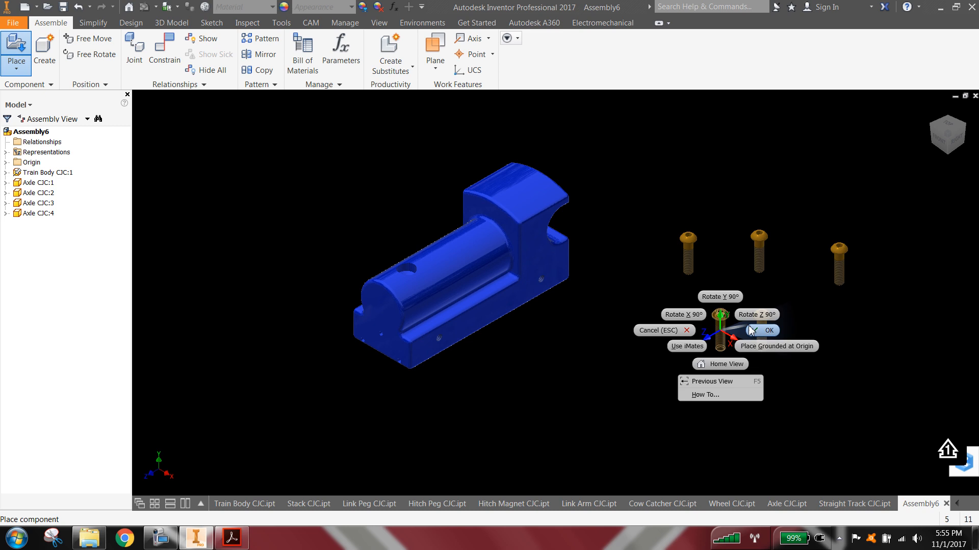
{"action": "left_click", "coordinate": [752, 330]}
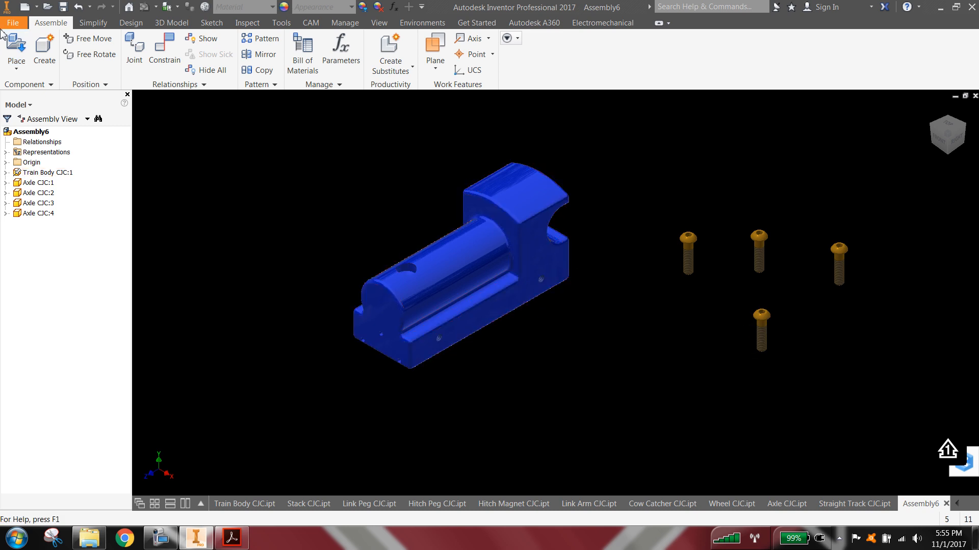
Place four copies of the Wheel CJC part in the empty space near the axles.
{"action": "left_click", "coordinate": [17, 51]}
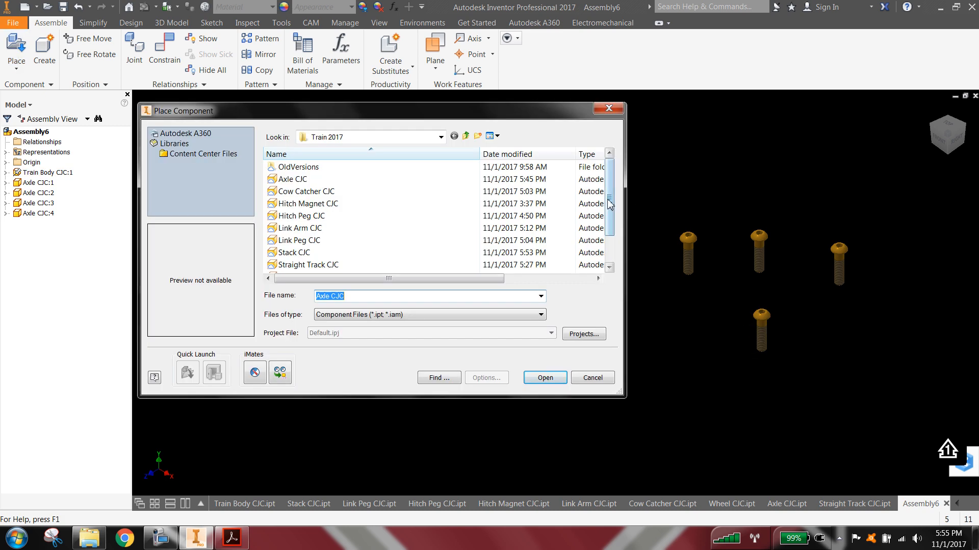
{"action": "scroll", "coordinate": [285, 242], "scroll_direction": "down", "scroll_amount": 1}
{"action": "left_click", "coordinate": [296, 264]}
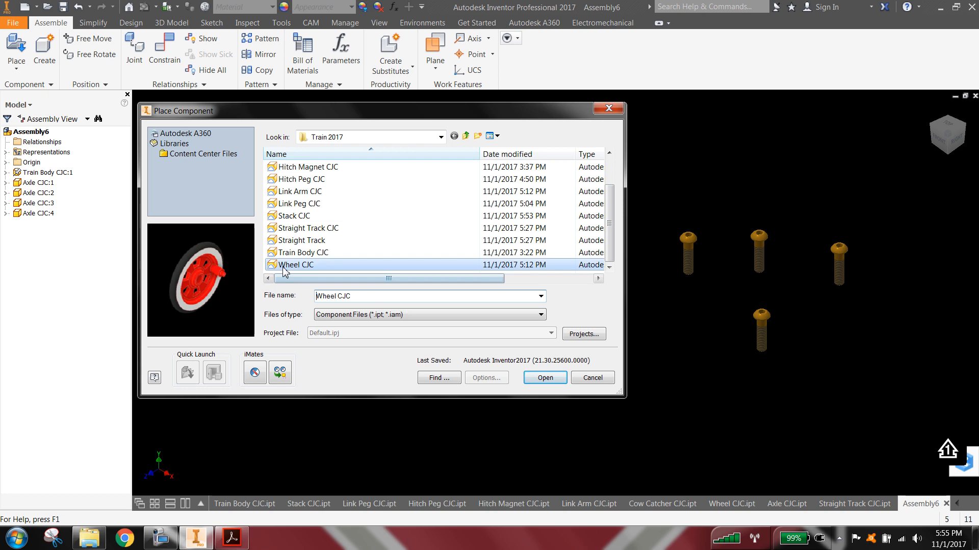
{"action": "left_click", "coordinate": [545, 378]}
{"action": "left_click", "coordinate": [657, 399]}
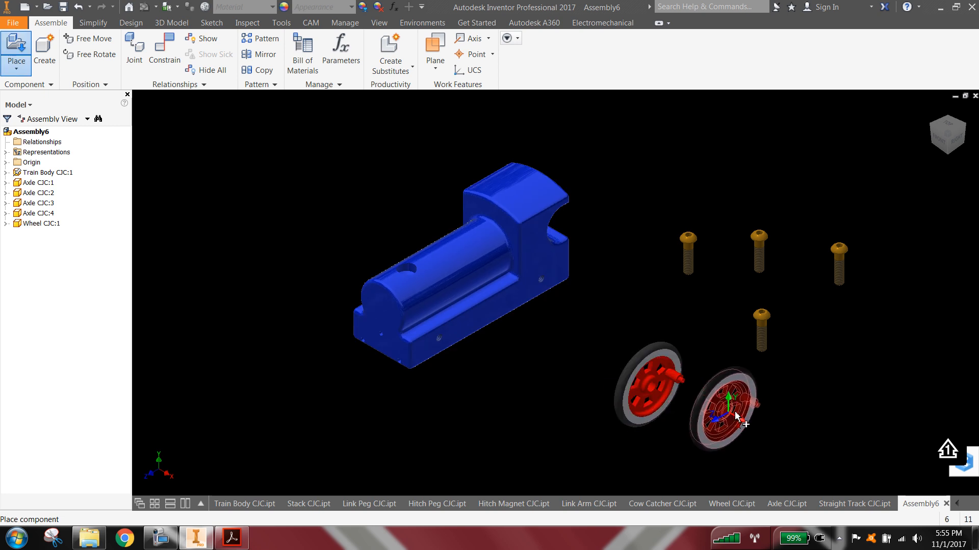
{"action": "left_click", "coordinate": [732, 414]}
{"action": "left_click", "coordinate": [816, 414]}
{"action": "left_click", "coordinate": [903, 366]}
{"action": "right_click", "coordinate": [904, 367]}
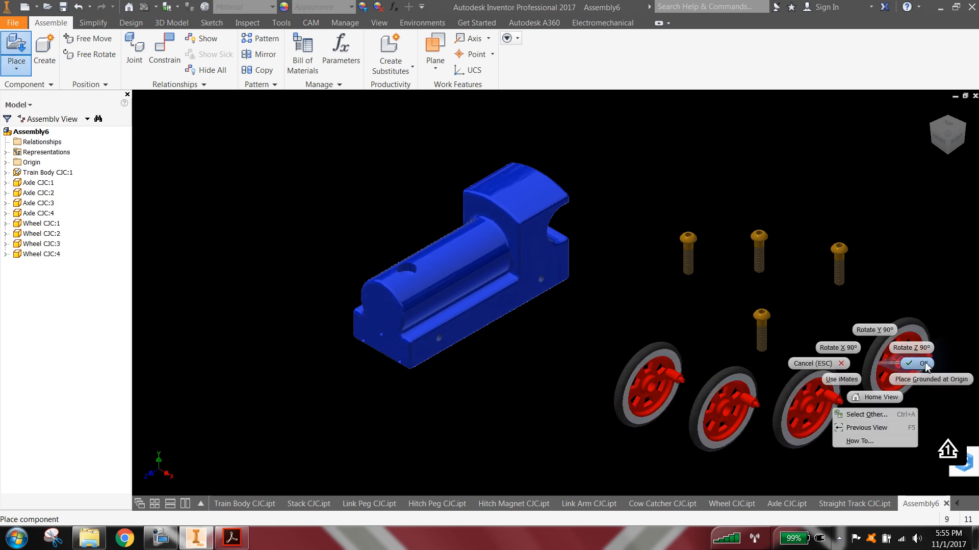
{"action": "left_click", "coordinate": [924, 364]}
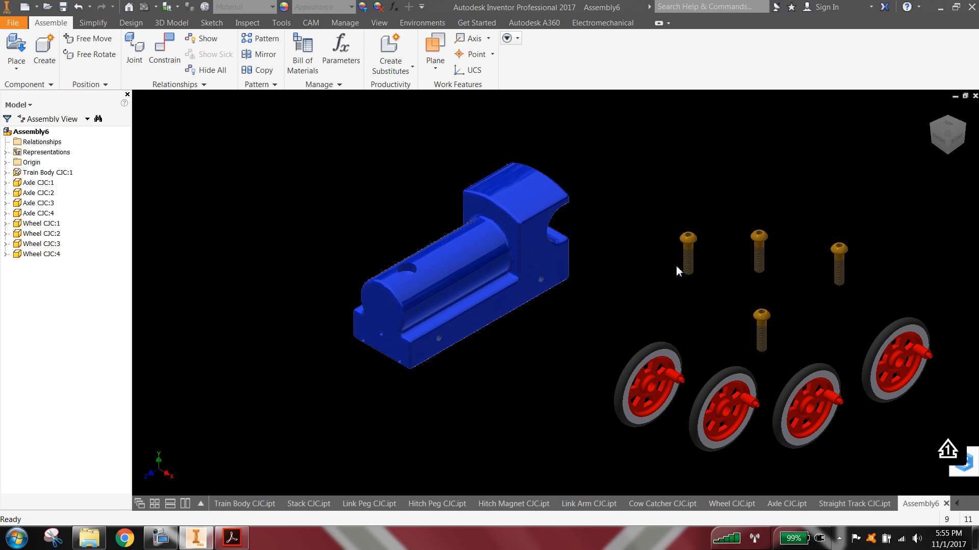
Move the first wheel closer to the side of the train body with the axle holes.
{"action": "left_click_drag", "start_coordinate": [648, 366], "coordinate": [624, 308]}
{"action": "scroll", "coordinate": [505, 332], "scroll_direction": "up", "scroll_amount": 3}
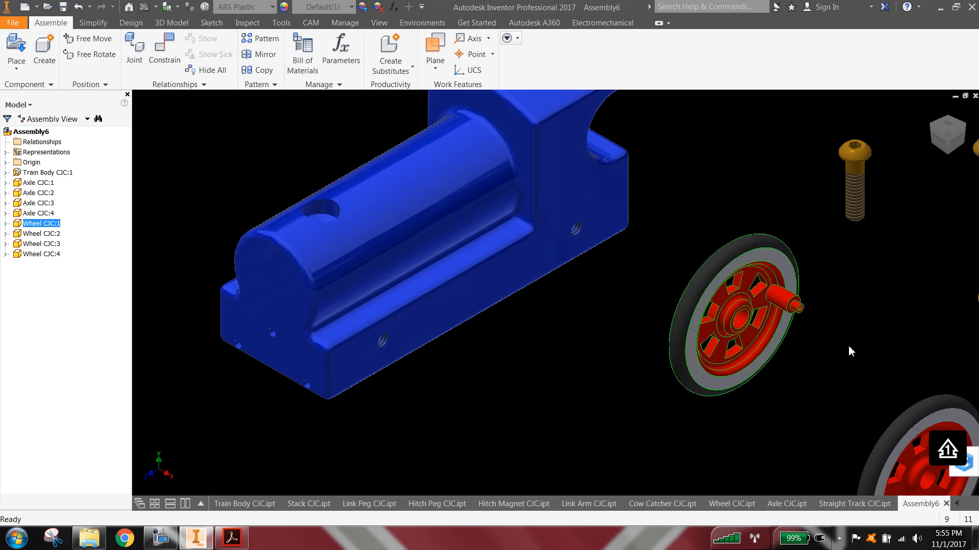
{"action": "middle_click_drag", "start_coordinate": [850, 351], "coordinate": [766, 377]}
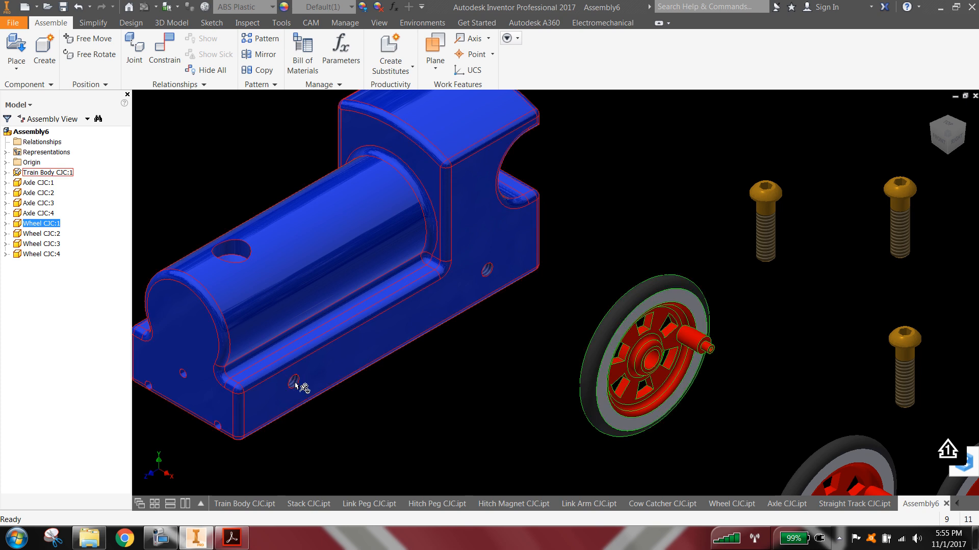
{"action": "left_click", "coordinate": [165, 55]}
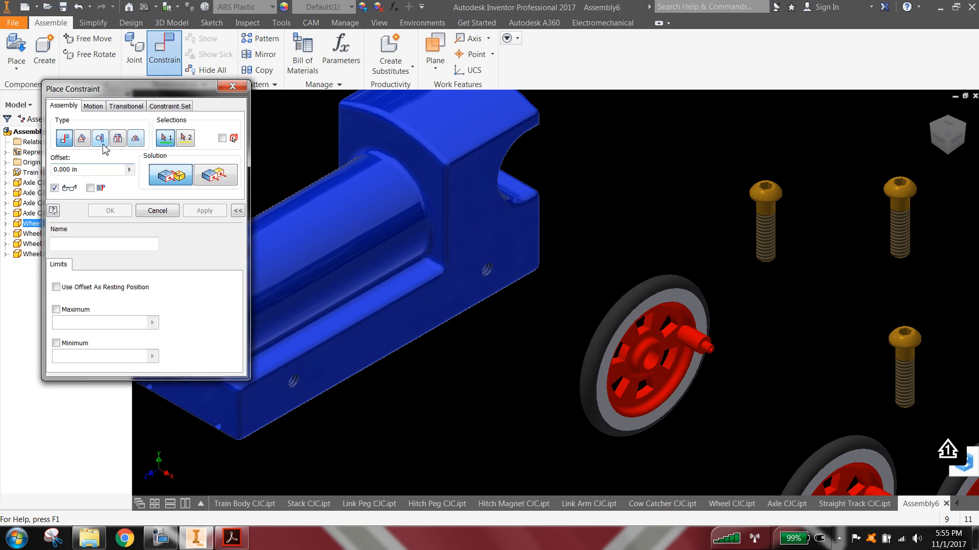
{"action": "left_click", "coordinate": [118, 140]}
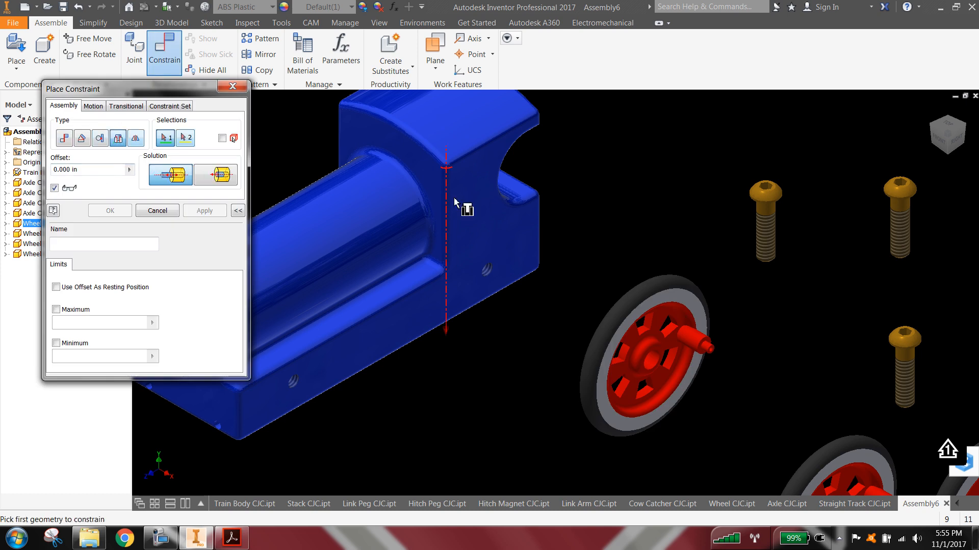
{"action": "scroll", "coordinate": [796, 182], "scroll_direction": "down", "scroll_amount": 5}
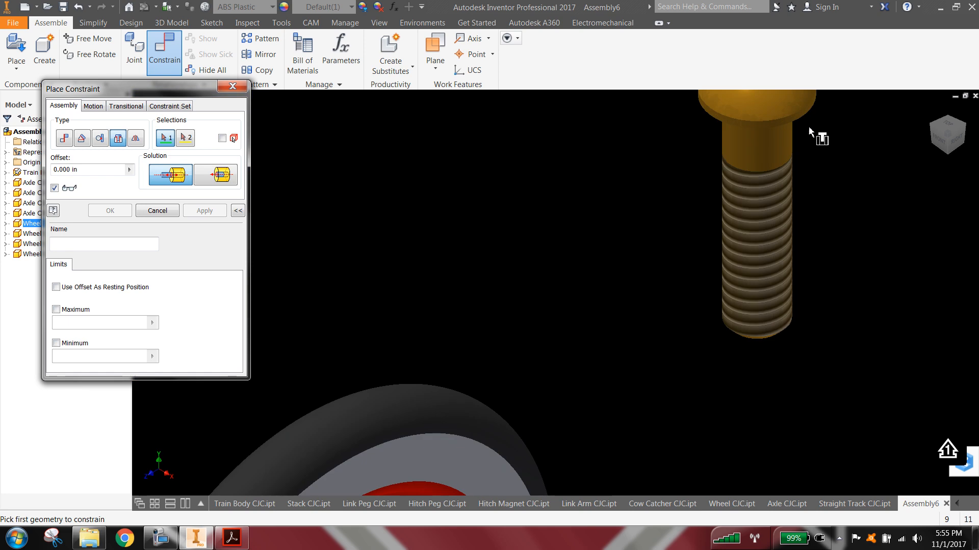
{"action": "middle_click_drag", "start_coordinate": [803, 154], "coordinate": [699, 236]}
{"action": "scroll", "coordinate": [696, 228], "scroll_direction": "down", "scroll_amount": 3}
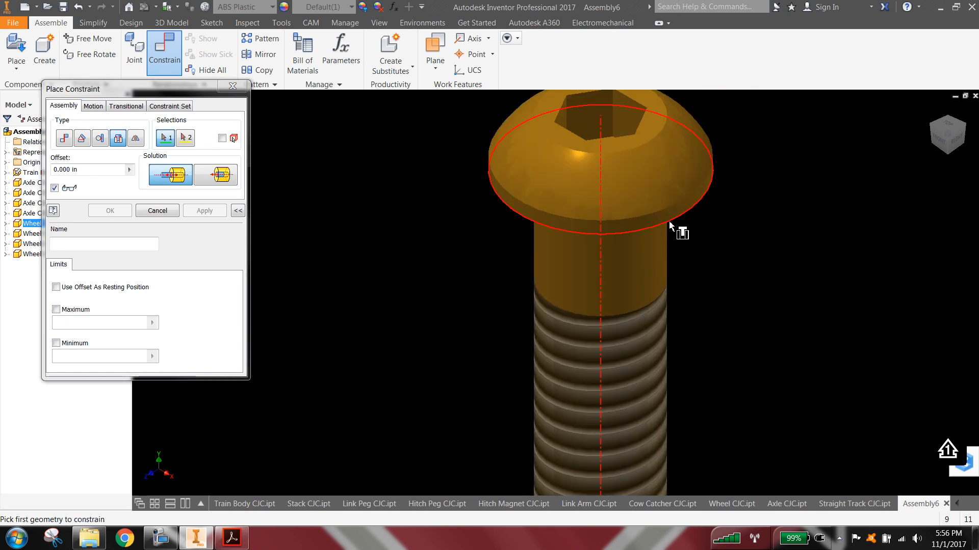
{"action": "scroll", "coordinate": [661, 225], "scroll_direction": "up", "scroll_amount": 5}
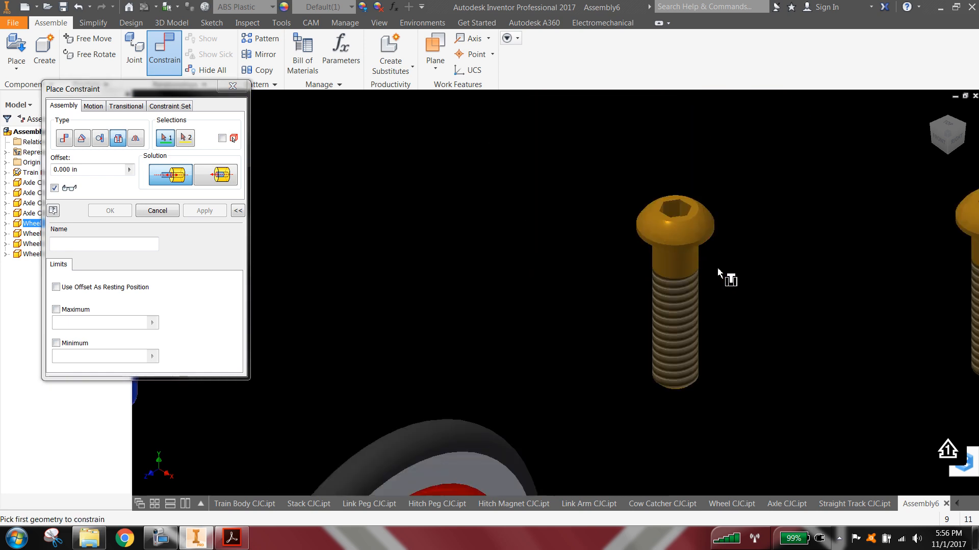
{"action": "middle_click_drag", "start_coordinate": [739, 347], "coordinate": [710, 258]}
{"action": "left_click", "coordinate": [691, 253]}
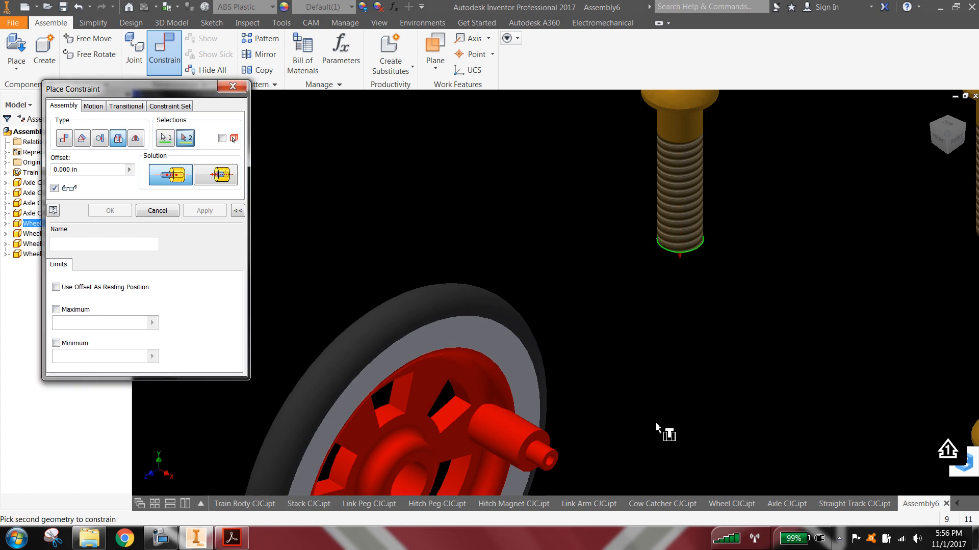
{"action": "middle_click_drag", "start_coordinate": [655, 423], "coordinate": [679, 321]}
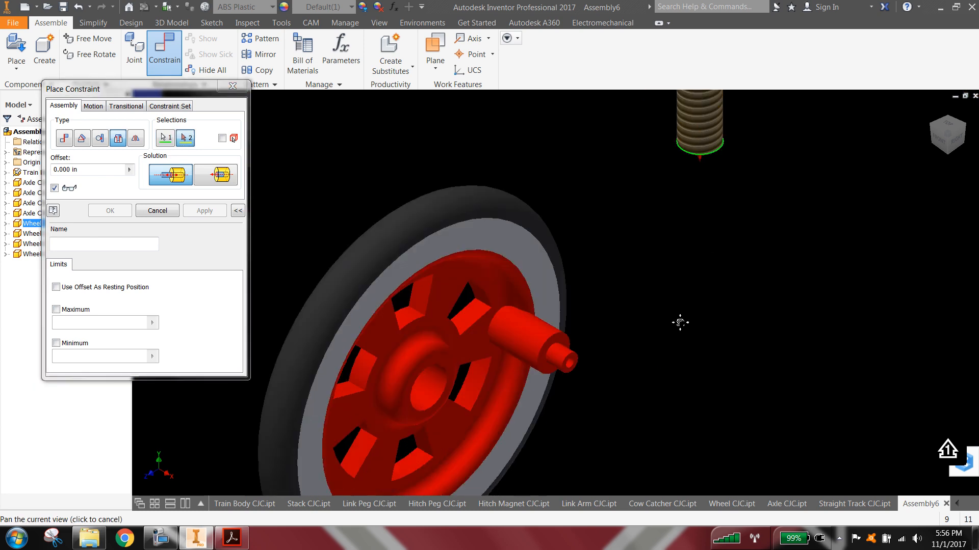
{"action": "left_click", "coordinate": [450, 371]}
{"action": "middle_click_drag", "start_coordinate": [680, 415], "coordinate": [763, 341]}
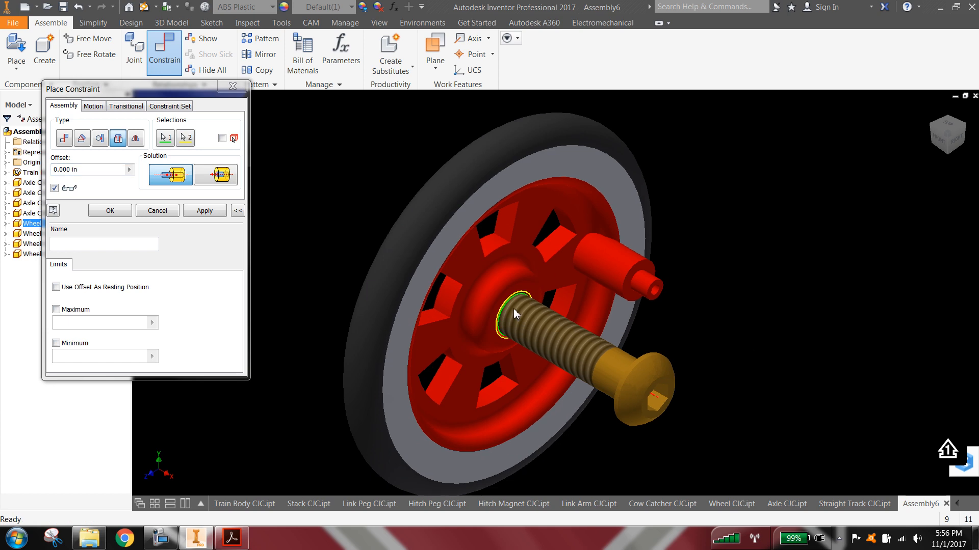
{"action": "scroll", "coordinate": [526, 295], "scroll_direction": "up", "scroll_amount": 5}
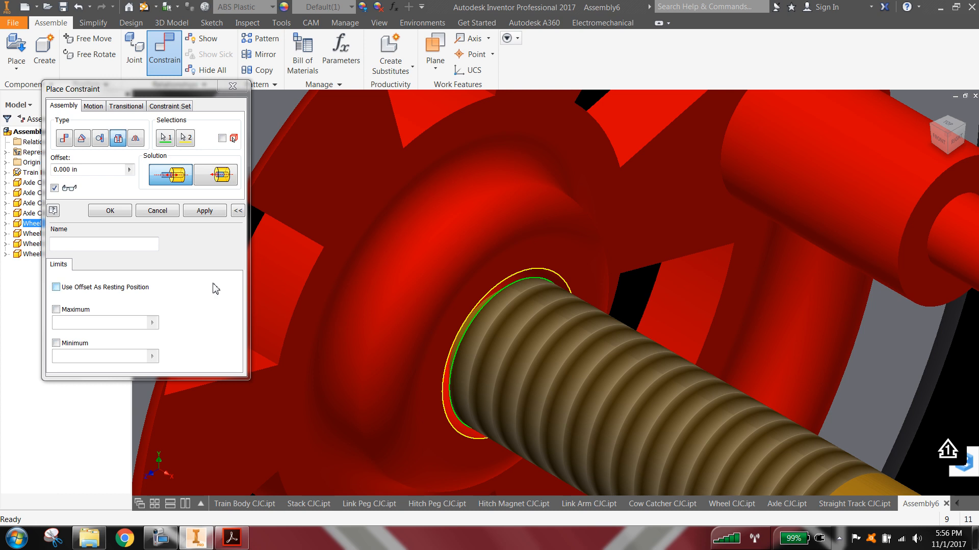
{"action": "scroll", "coordinate": [410, 255], "scroll_direction": "down", "scroll_amount": 5}
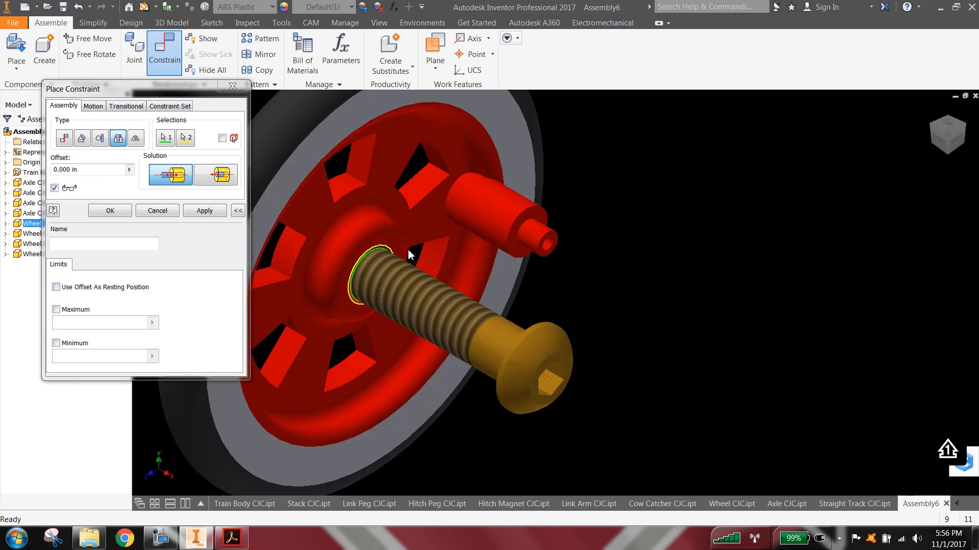
{"action": "left_click", "coordinate": [162, 211]}
{"action": "key", "text": "F2"}
{"action": "left_click_drag", "start_coordinate": [638, 319], "coordinate": [604, 407]}
{"action": "middle_click_drag", "start_coordinate": [604, 408], "coordinate": [600, 412]}
{"action": "scroll", "coordinate": [672, 277], "scroll_direction": "down", "scroll_amount": 5}
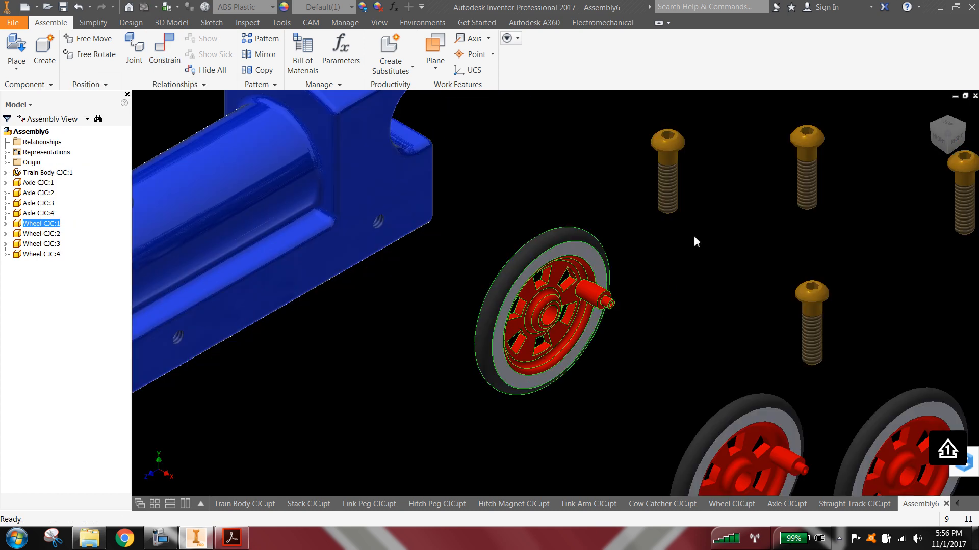
Apply an Insert constraint between the underside of one axle's head and the outer hub hole of the first wheel.
{"action": "middle_click_drag", "start_coordinate": [697, 237], "coordinate": [615, 269]}
{"action": "left_click", "coordinate": [164, 54]}
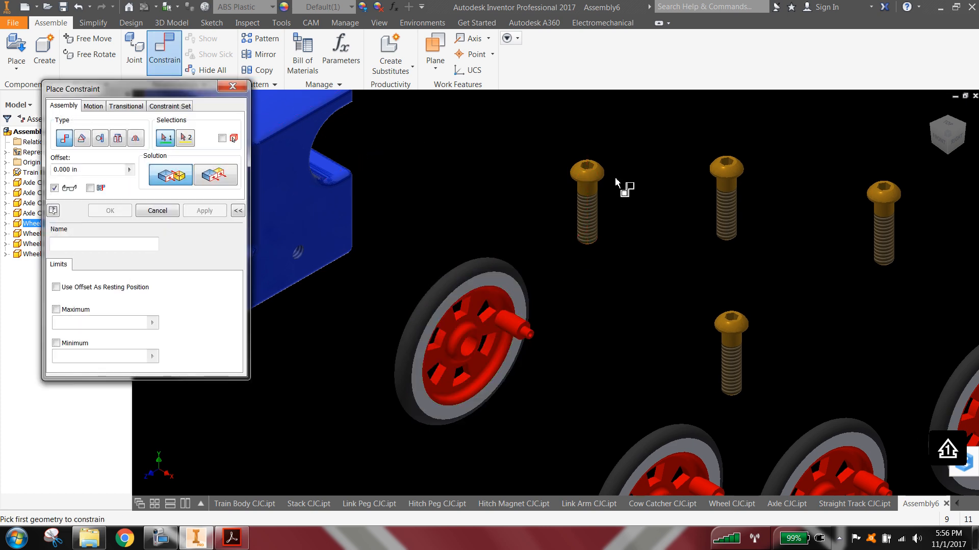
{"action": "left_click", "coordinate": [119, 139]}
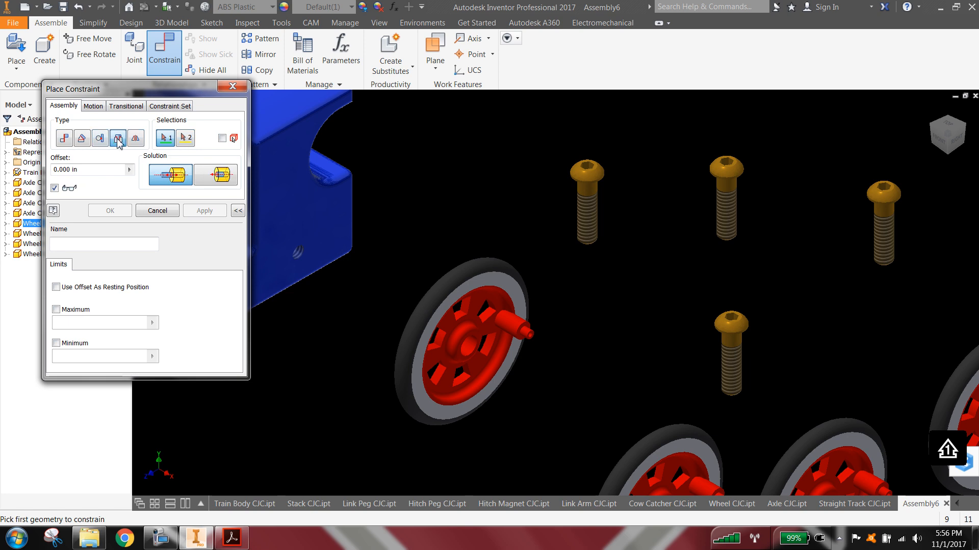
{"action": "scroll", "coordinate": [596, 186], "scroll_direction": "down", "scroll_amount": 5}
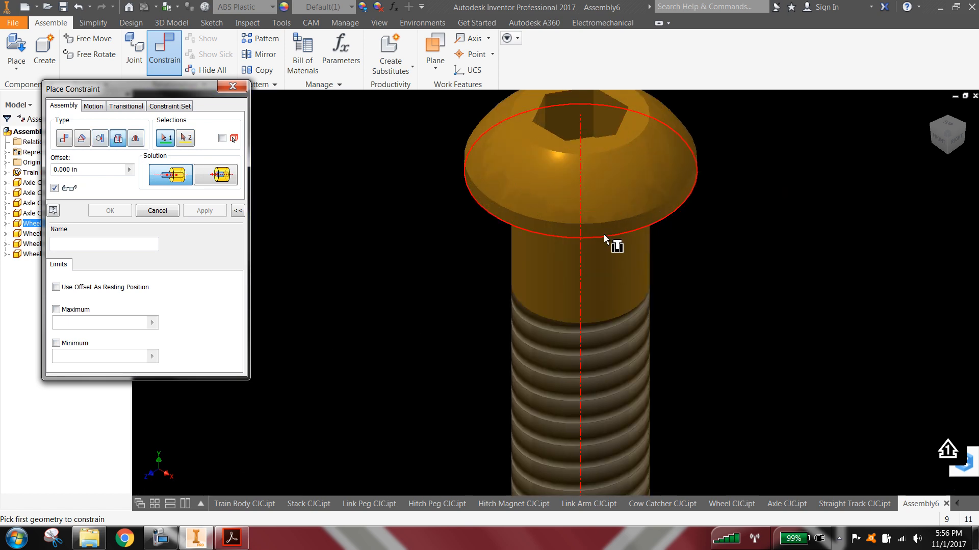
{"action": "left_click", "coordinate": [950, 154]}
{"action": "scroll", "coordinate": [589, 280], "scroll_direction": "down", "scroll_amount": 6}
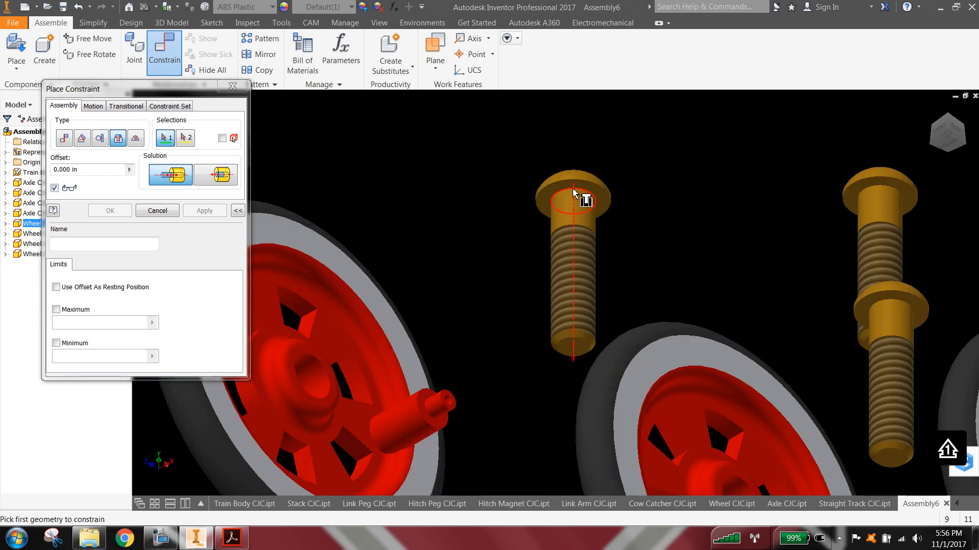
{"action": "left_click", "coordinate": [574, 192]}
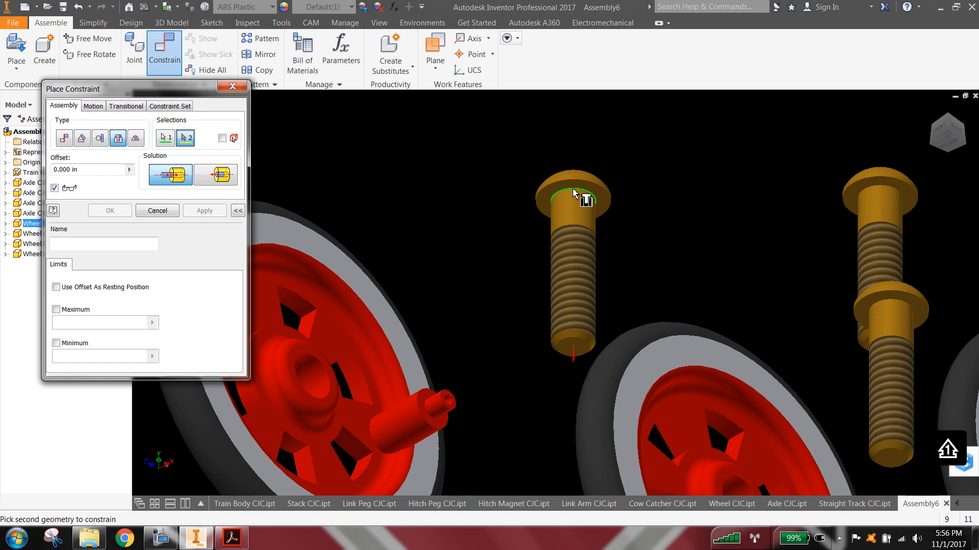
{"action": "left_click", "coordinate": [313, 362]}
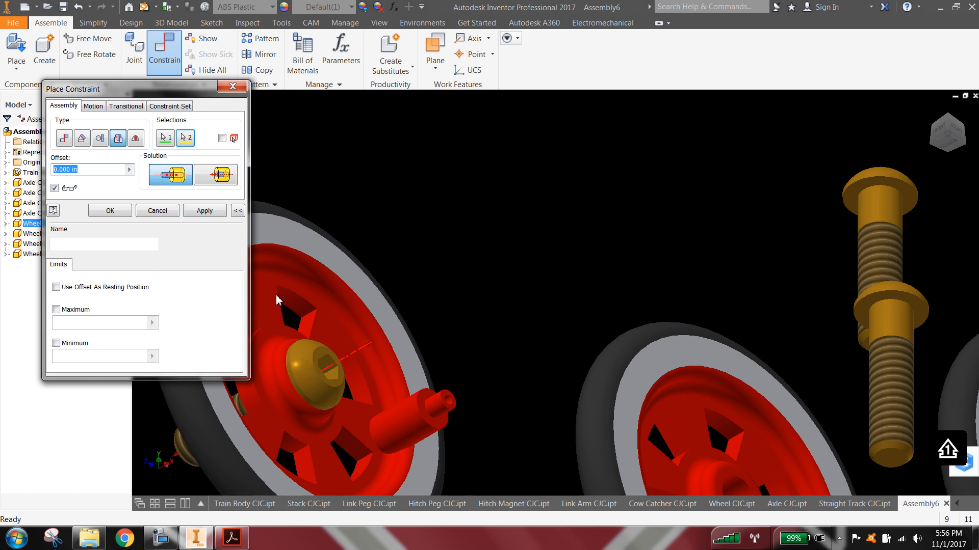
{"action": "left_click", "coordinate": [205, 211]}
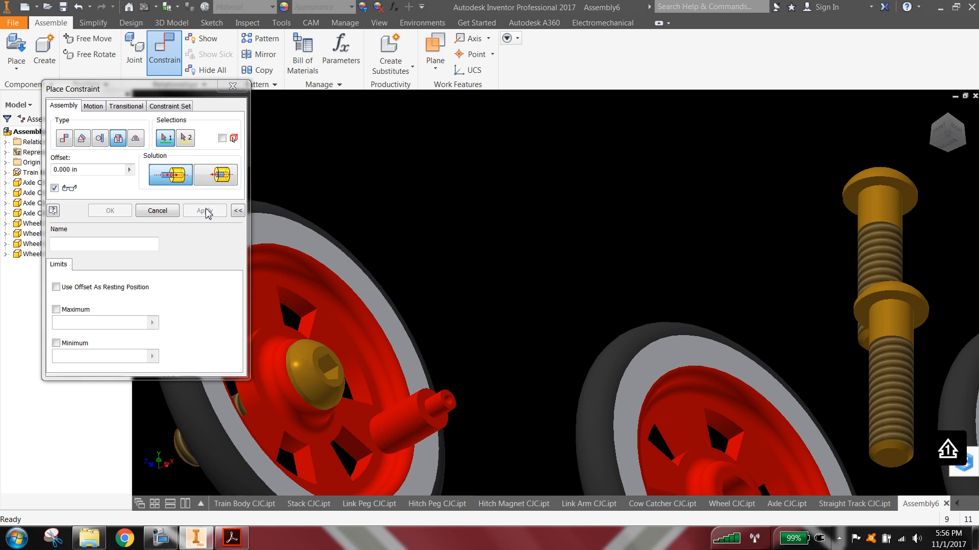
Free-rotate the first wheel with its axle until its flat back face is turned into view beside the train body.
{"action": "left_click", "coordinate": [932, 110]}
{"action": "scroll", "coordinate": [520, 282], "scroll_direction": "up", "scroll_amount": 5}
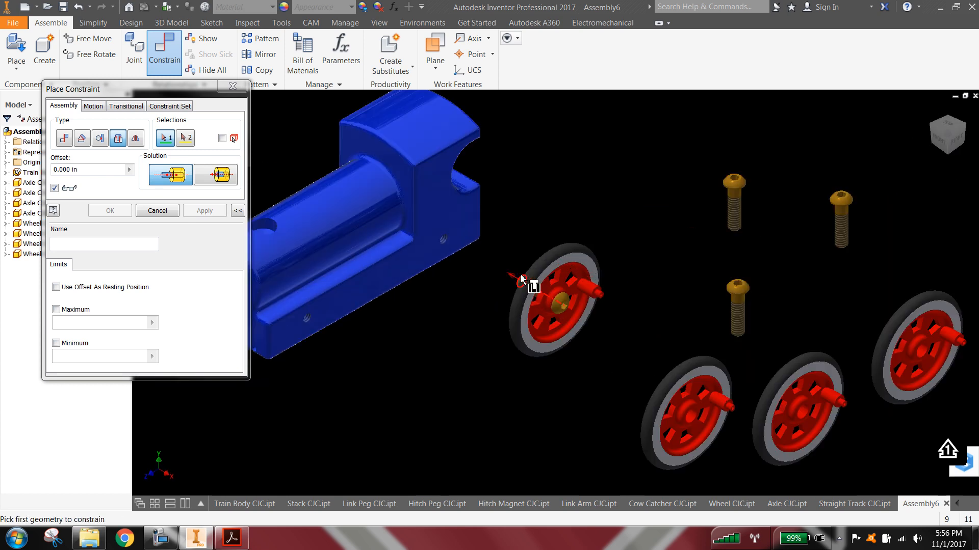
{"action": "middle_click_drag", "start_coordinate": [428, 328], "coordinate": [703, 315]}
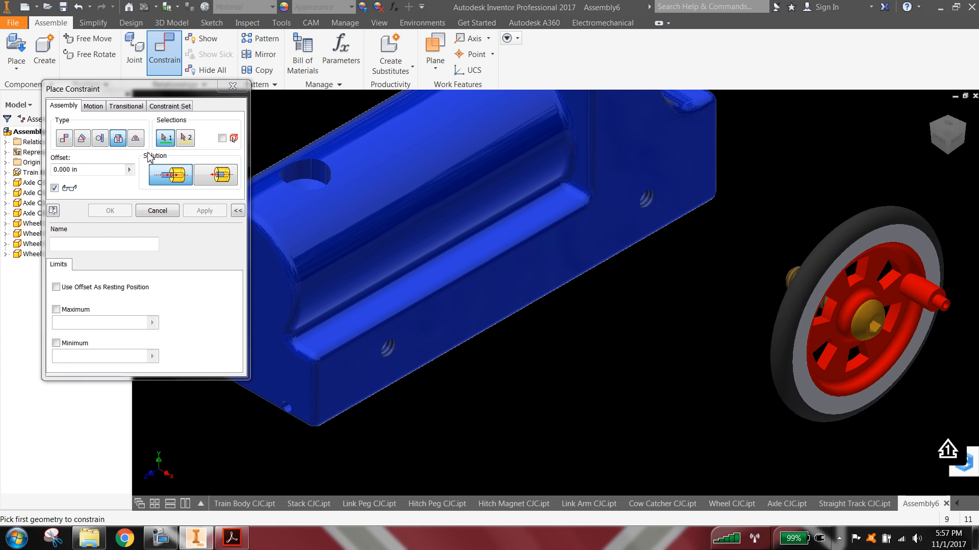
{"action": "left_click", "coordinate": [232, 86]}
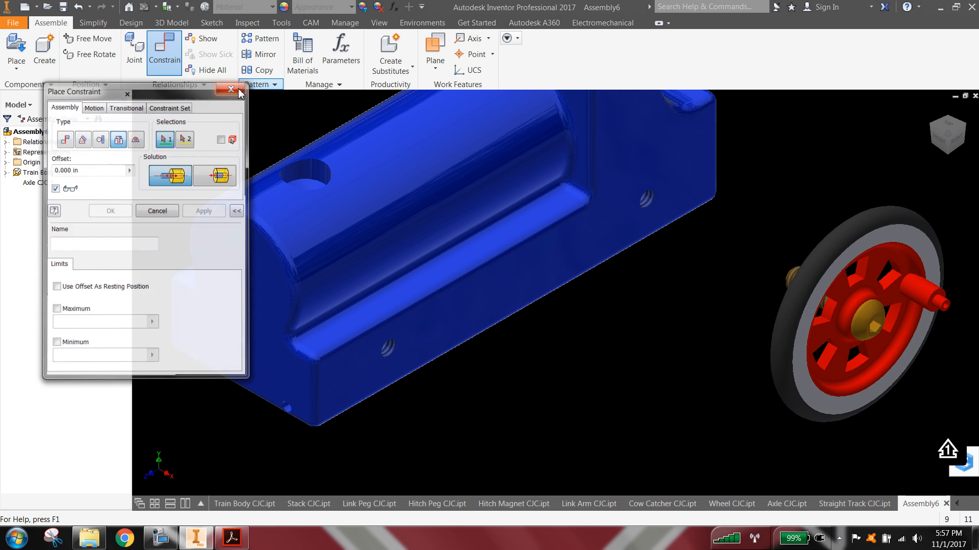
{"action": "left_click", "coordinate": [90, 55]}
{"action": "left_click", "coordinate": [797, 281]}
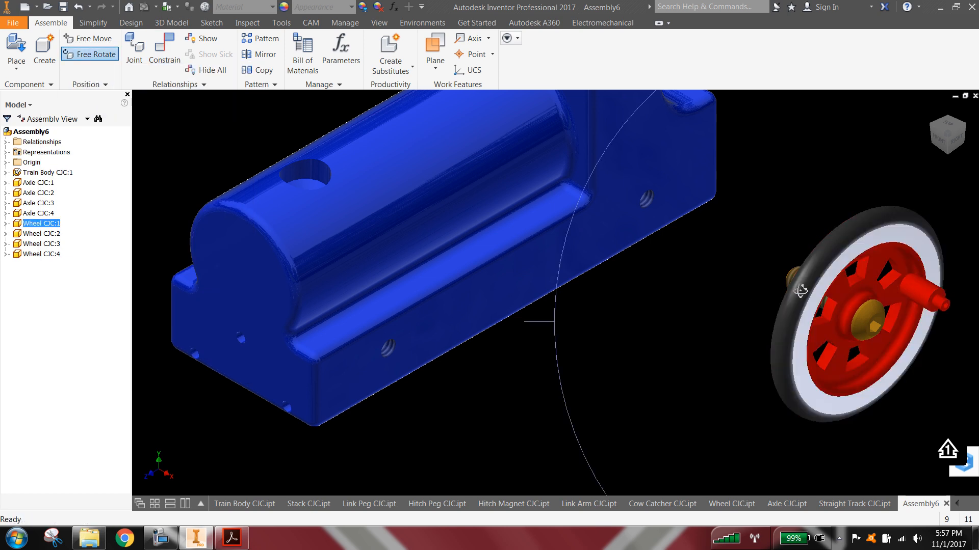
{"action": "left_click_drag", "start_coordinate": [799, 296], "coordinate": [816, 308]}
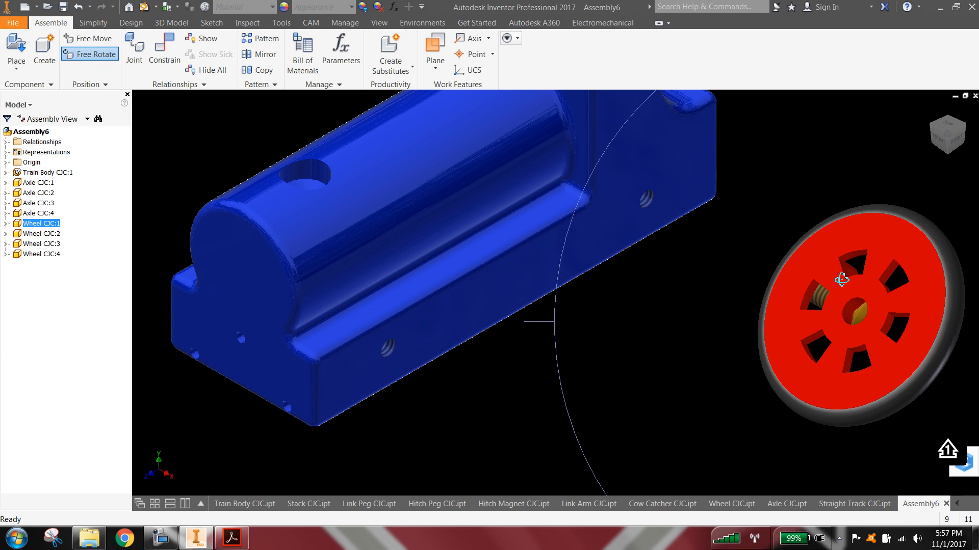
Apply an Insert constraint between the center hole on the first wheel's back face and the train body's axle hole beneath the cab.
{"action": "left_click", "coordinate": [173, 57]}
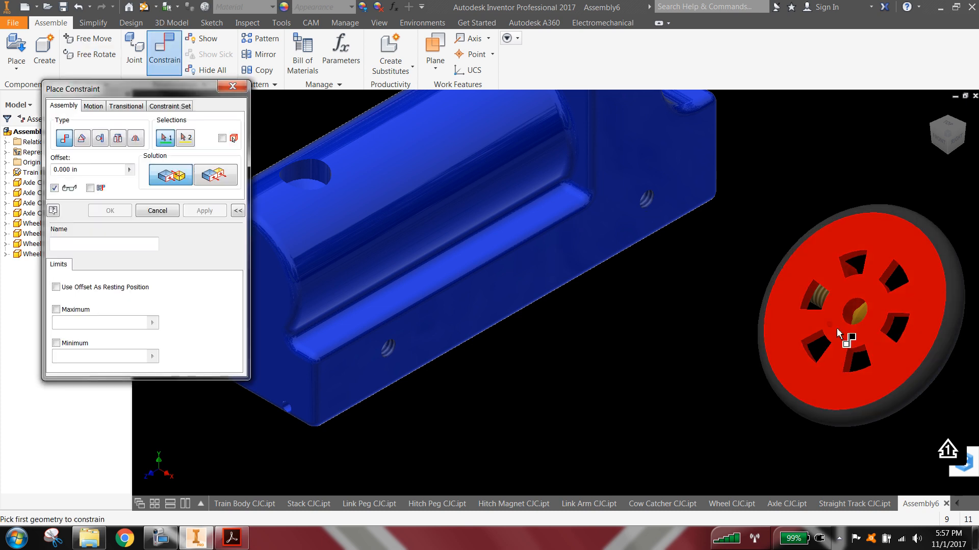
{"action": "left_click", "coordinate": [117, 138]}
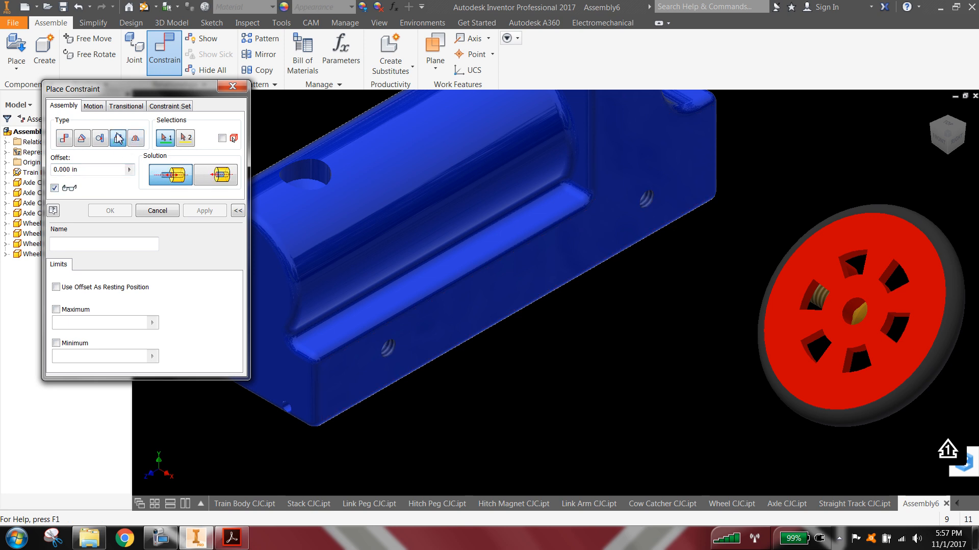
{"action": "left_click", "coordinate": [862, 304]}
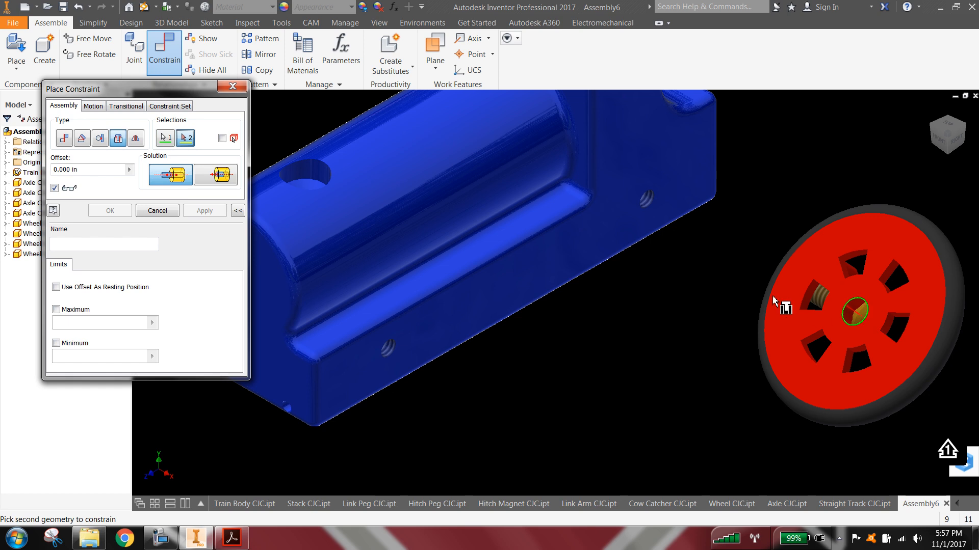
{"action": "left_click", "coordinate": [654, 211]}
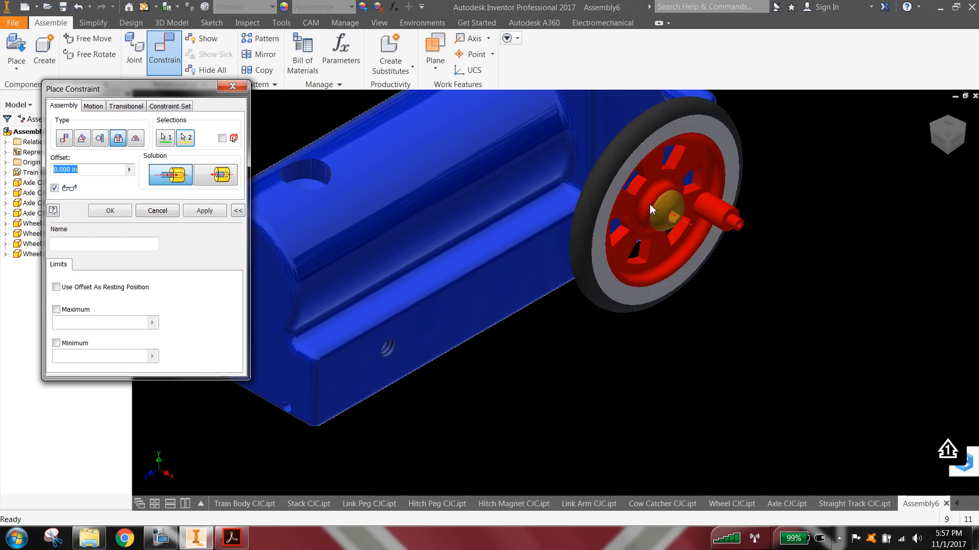
{"action": "left_click", "coordinate": [213, 212]}
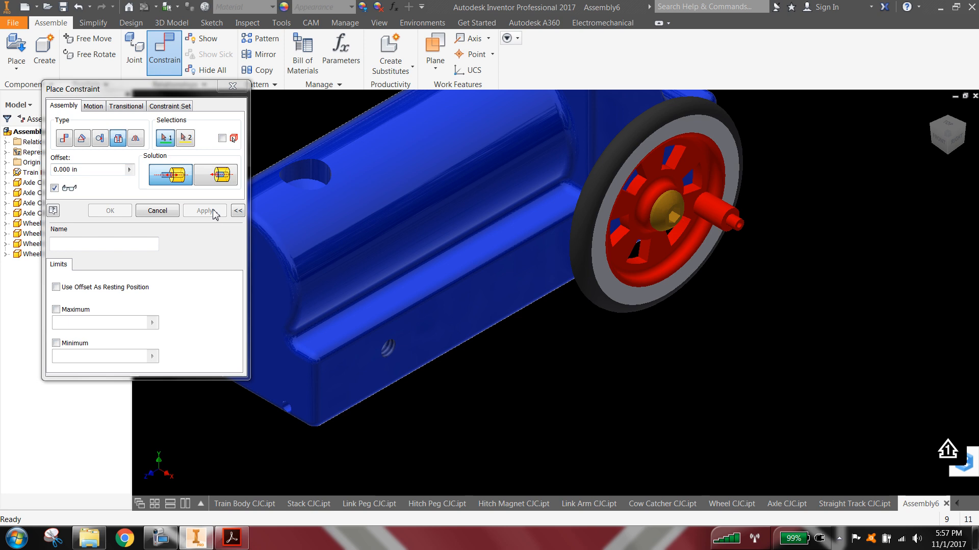
{"action": "left_click", "coordinate": [233, 86]}
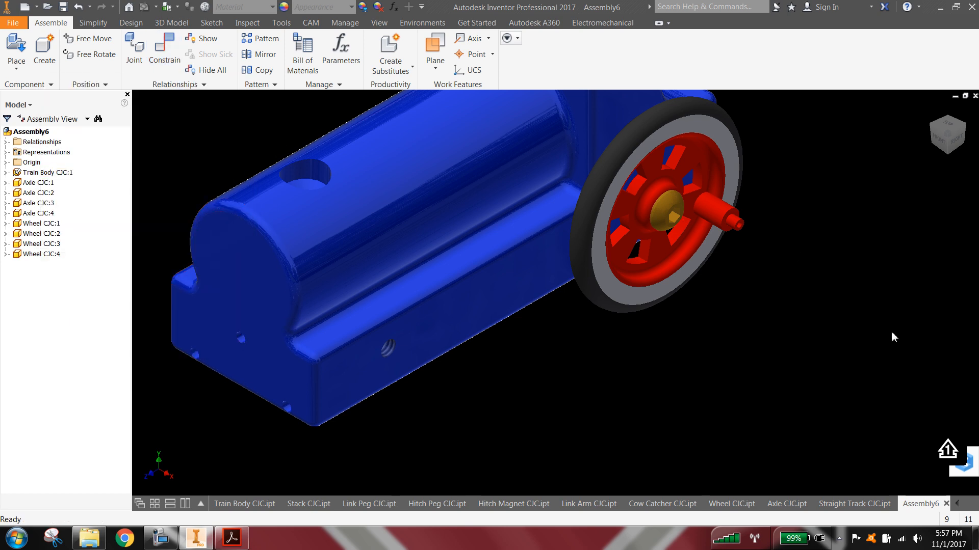
Set the offset of the Insert constraint between the first wheel and the train body to 0.010 in.
{"action": "left_click", "coordinate": [946, 125]}
{"action": "scroll", "coordinate": [465, 307], "scroll_direction": "up", "scroll_amount": 10}
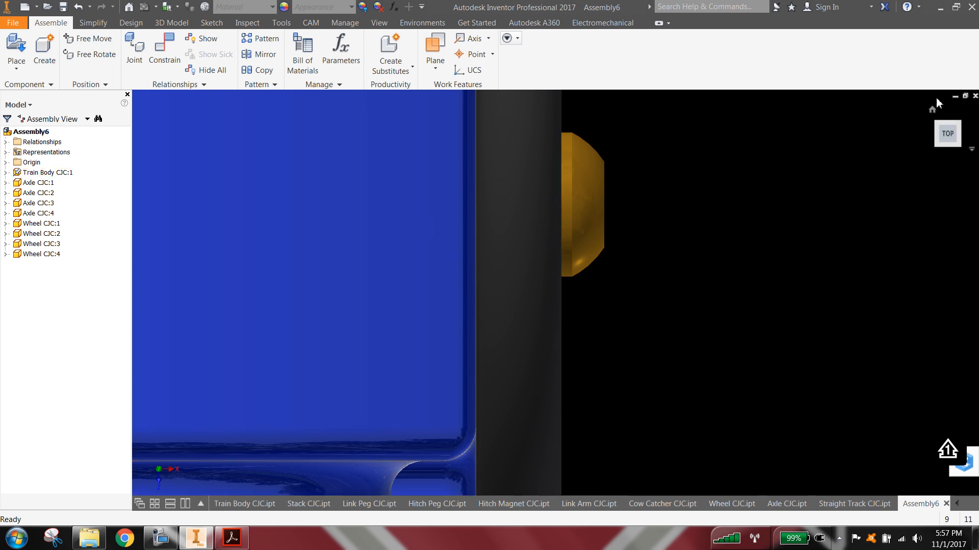
{"action": "left_click", "coordinate": [932, 108]}
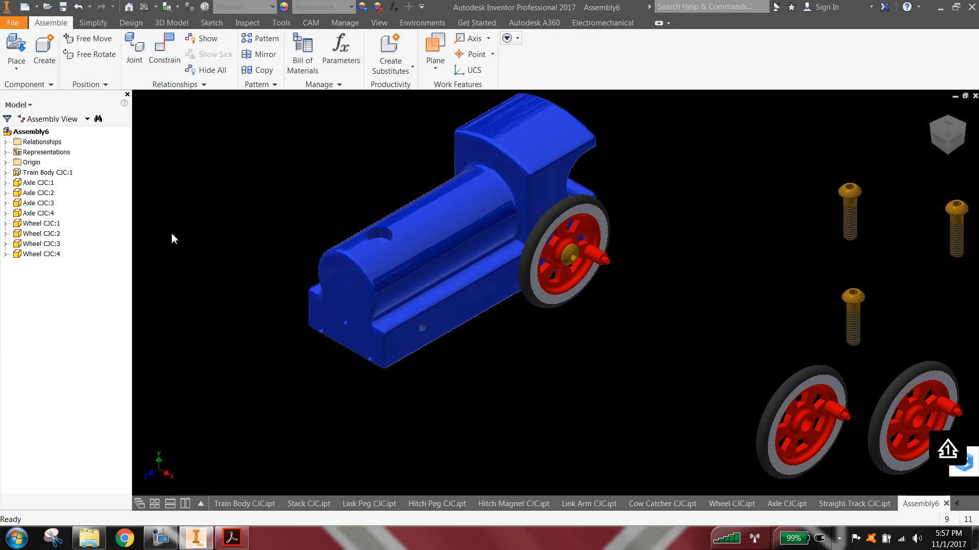
{"action": "left_click", "coordinate": [537, 264]}
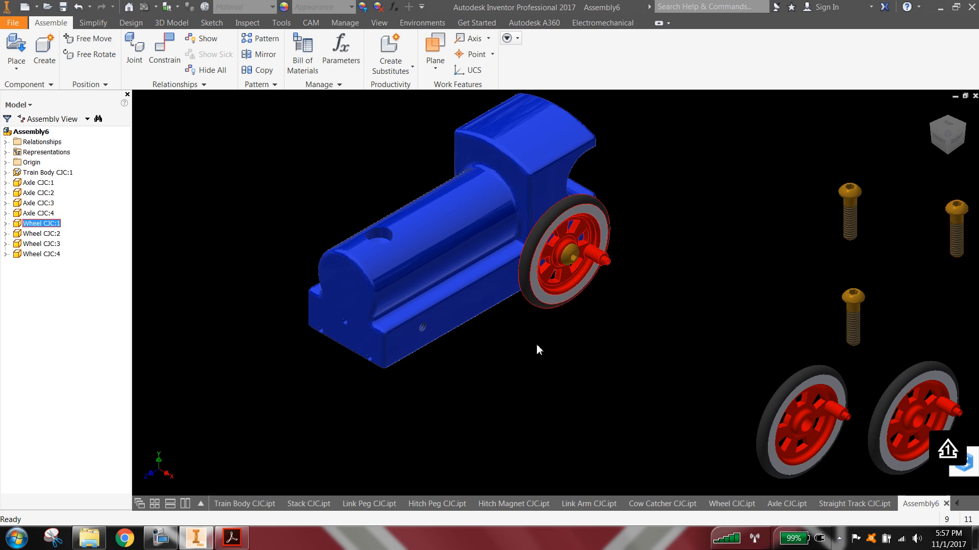
{"action": "left_click", "coordinate": [5, 224]}
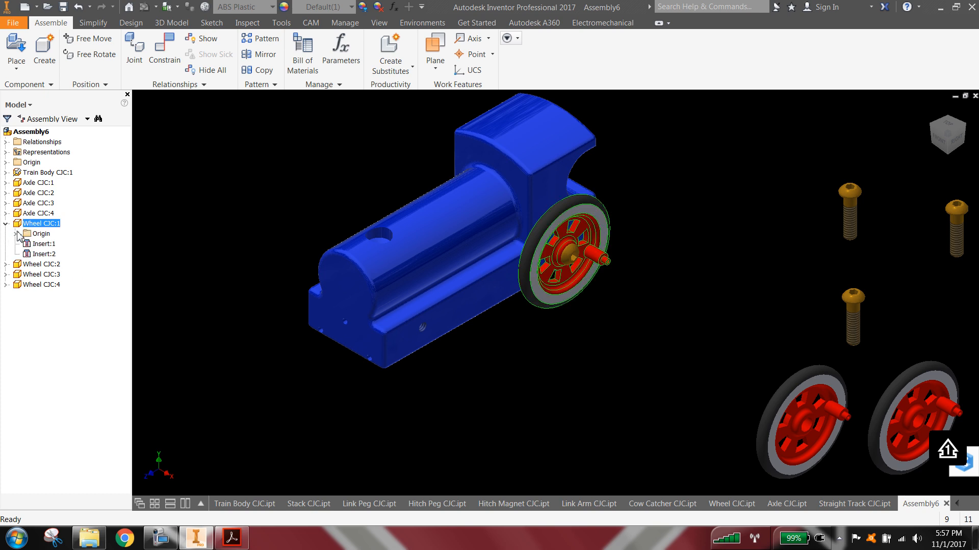
{"action": "left_click", "coordinate": [42, 255]}
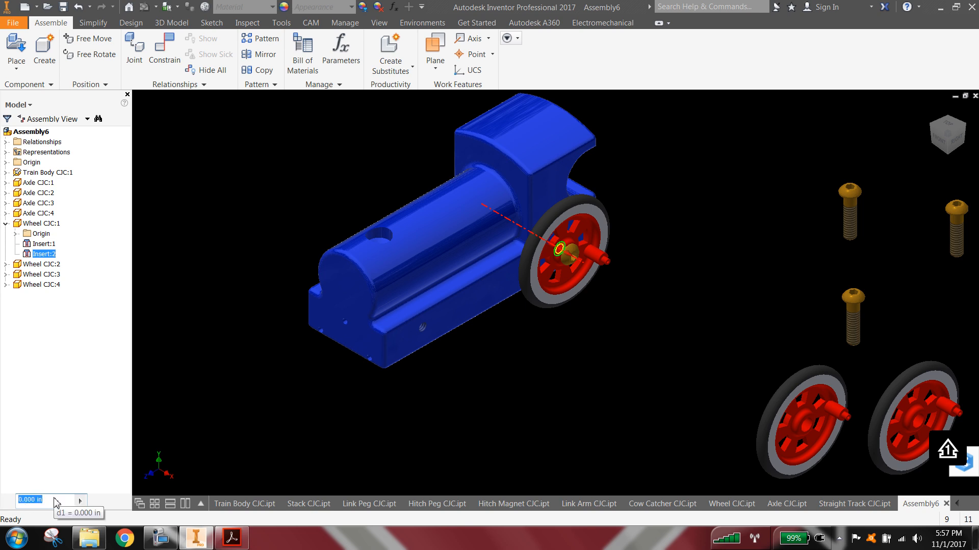
{"action": "type", "text": "."}
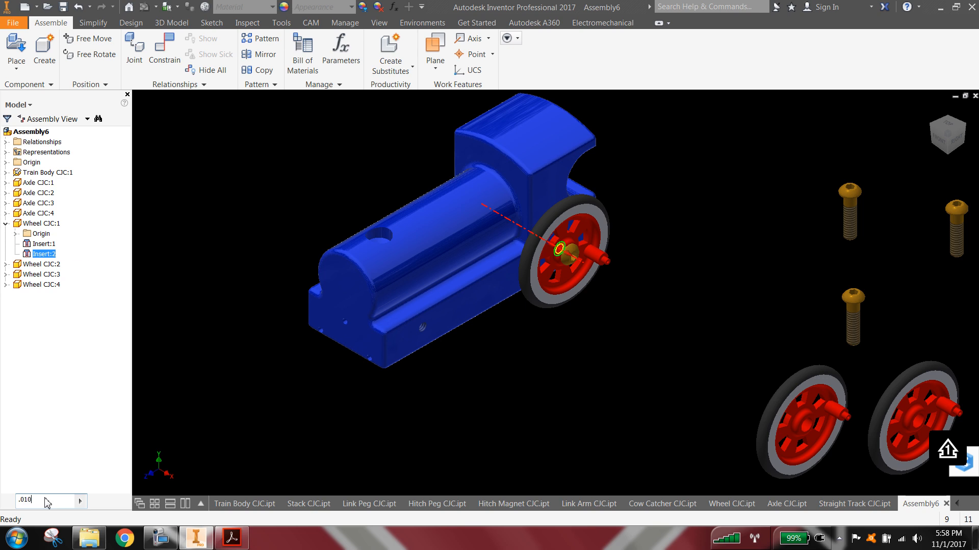
{"action": "type", "text": "010"}
{"action": "key", "text": "Return"}
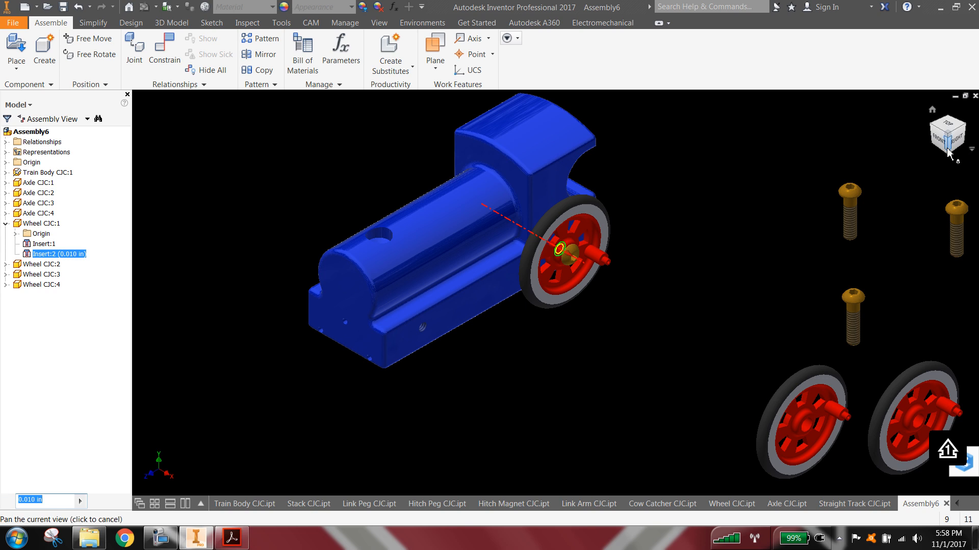
Examine the clearance between the mounted wheel and the train body from above, then return to the home view.
{"action": "left_click", "coordinate": [947, 124]}
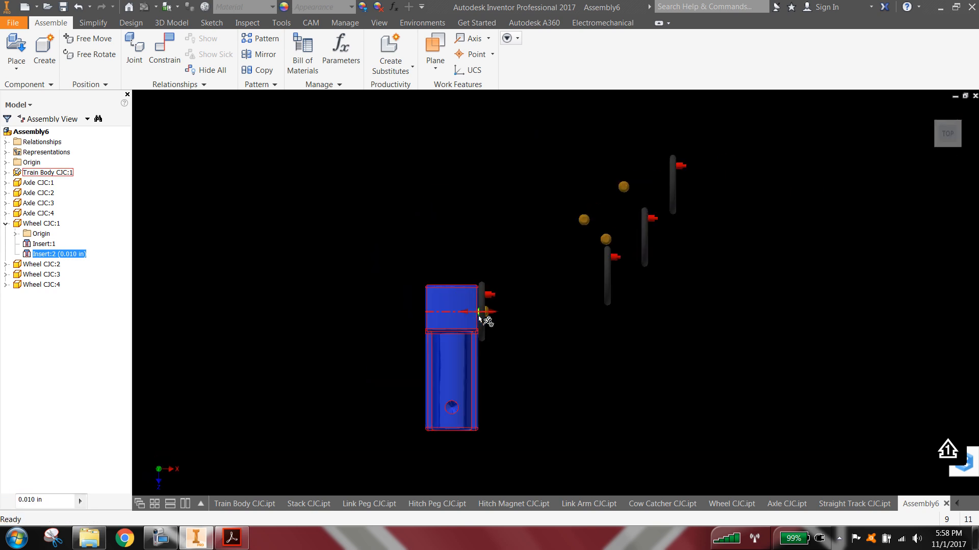
{"action": "scroll", "coordinate": [479, 317], "scroll_direction": "up", "scroll_amount": 10}
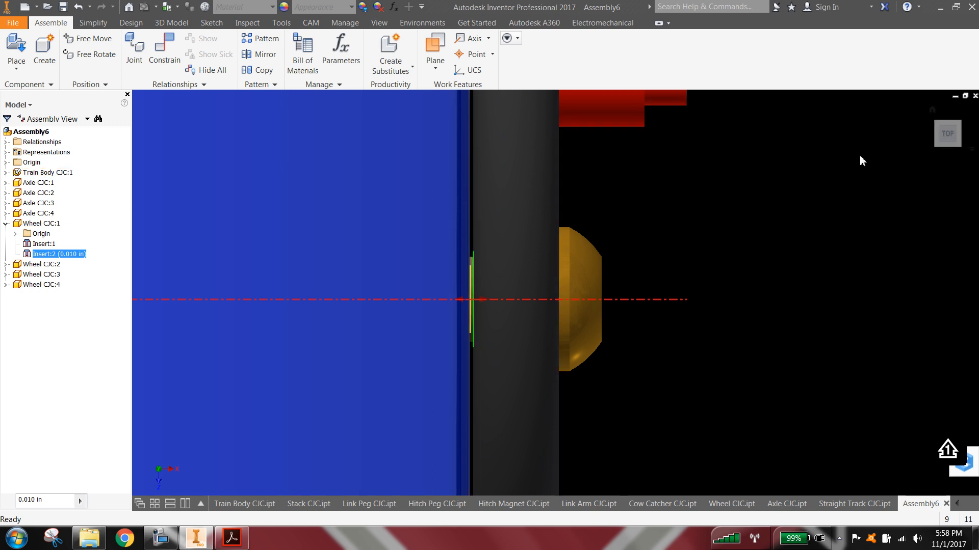
{"action": "left_click", "coordinate": [932, 109]}
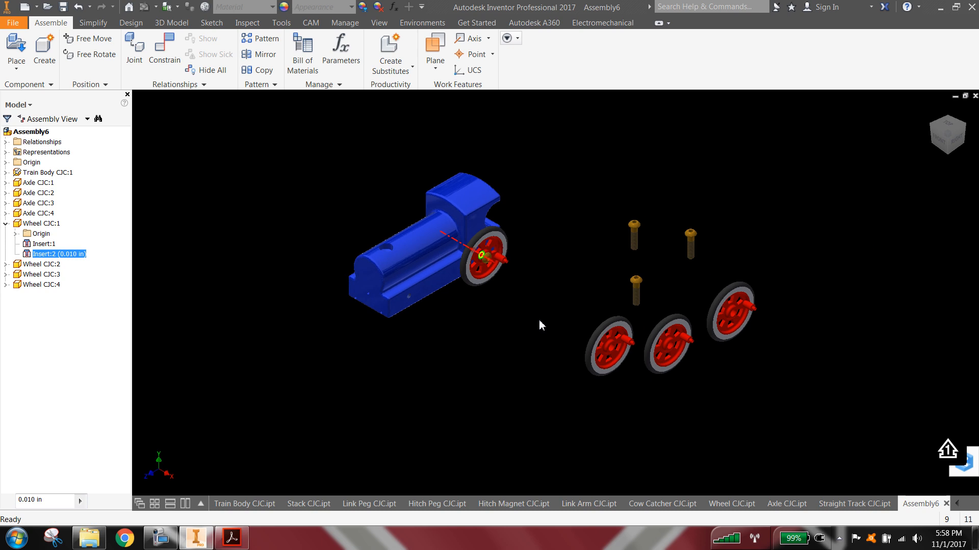
{"action": "middle_click_drag", "start_coordinate": [542, 326], "coordinate": [473, 341]}
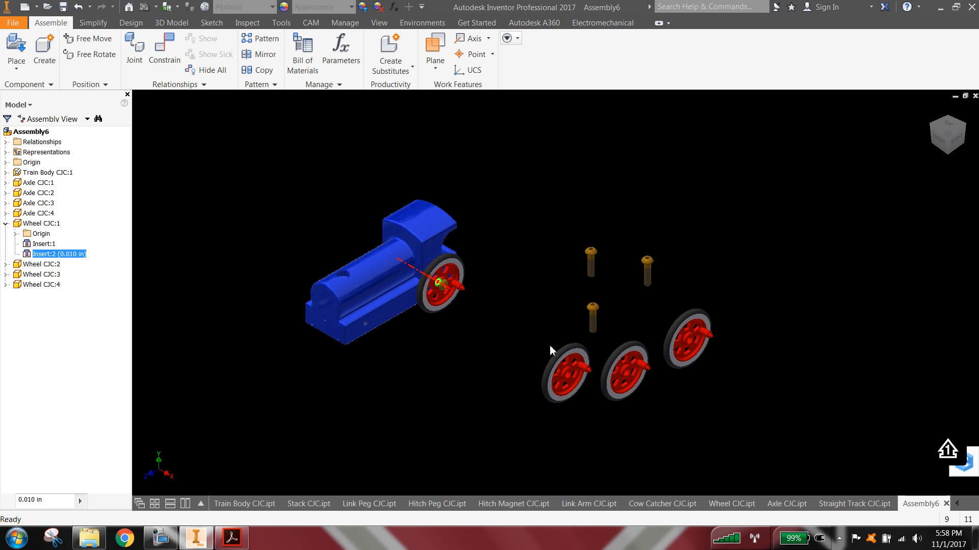
{"action": "scroll", "coordinate": [421, 337], "scroll_direction": "up", "scroll_amount": 2}
{"action": "scroll", "coordinate": [450, 367], "scroll_direction": "up", "scroll_amount": 2}
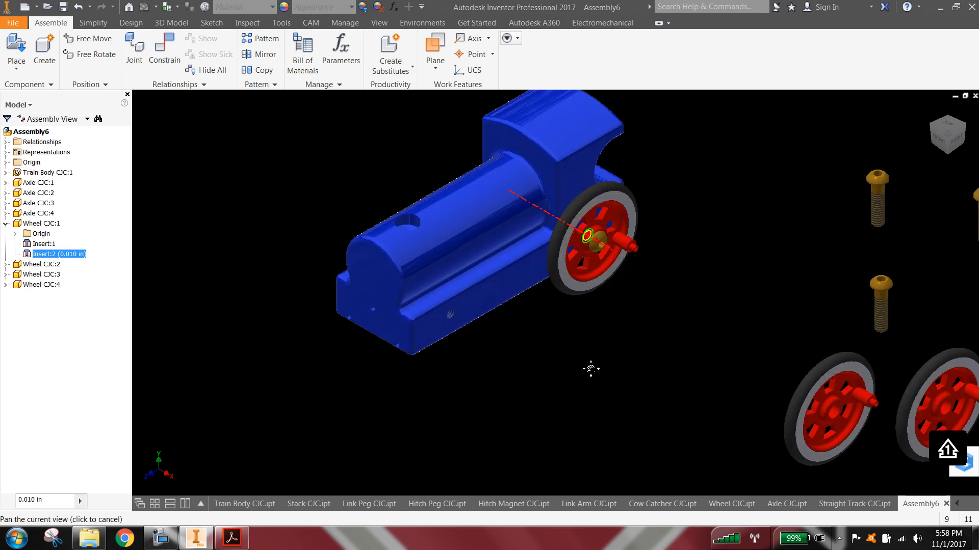
{"action": "left_click", "coordinate": [589, 366]}
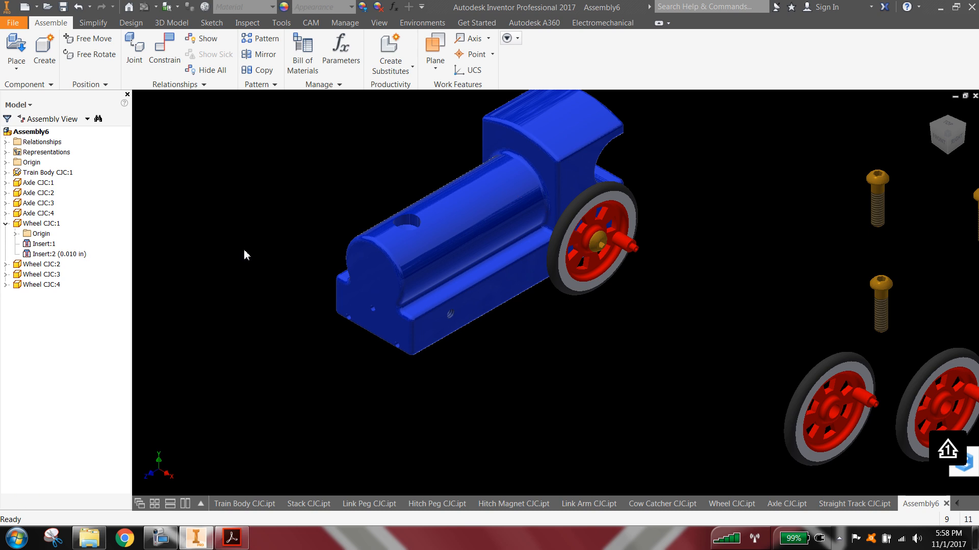
Place one Cow Catcher CJC part in the empty space in front of the train body.
{"action": "middle_click_drag", "start_coordinate": [782, 299], "coordinate": [790, 291]}
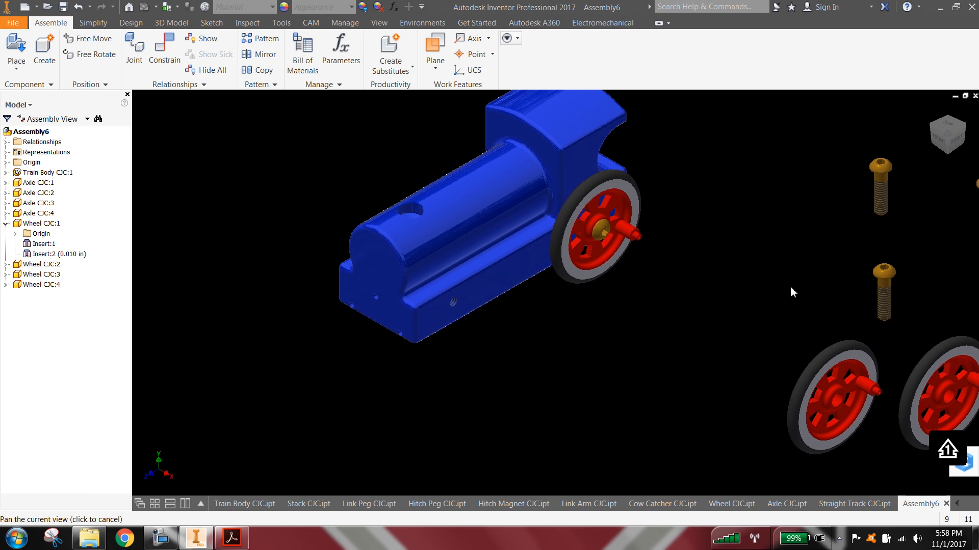
{"action": "left_click", "coordinate": [15, 51]}
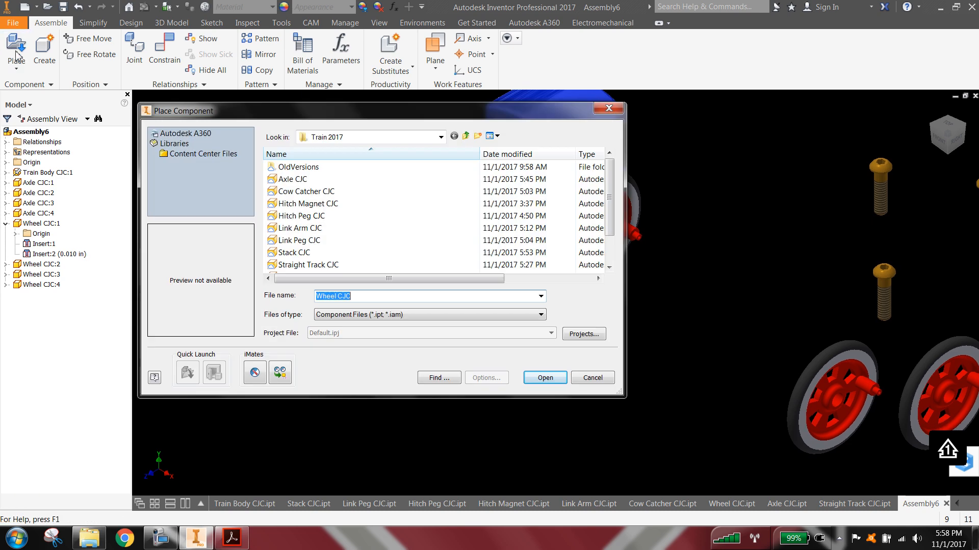
{"action": "left_click", "coordinate": [315, 193]}
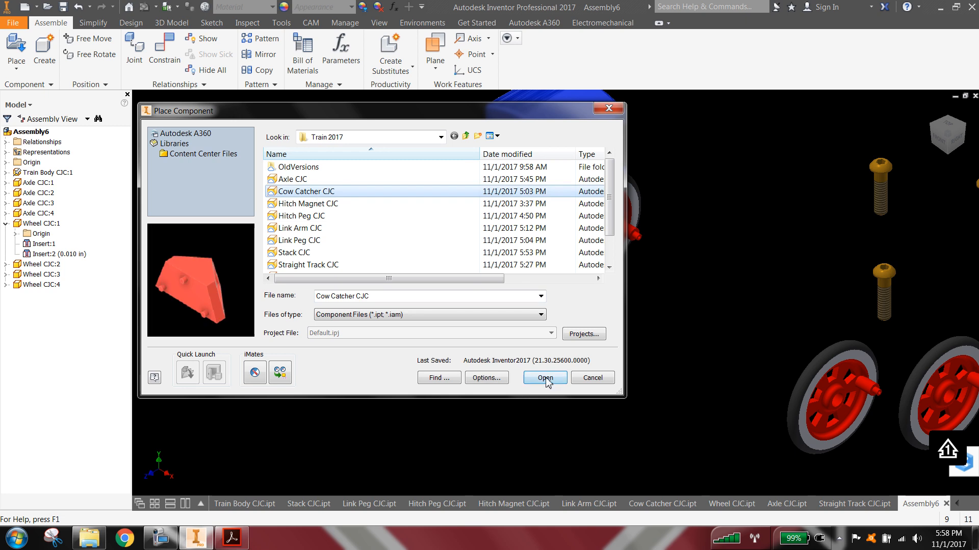
{"action": "left_click", "coordinate": [545, 378]}
{"action": "left_click", "coordinate": [241, 327]}
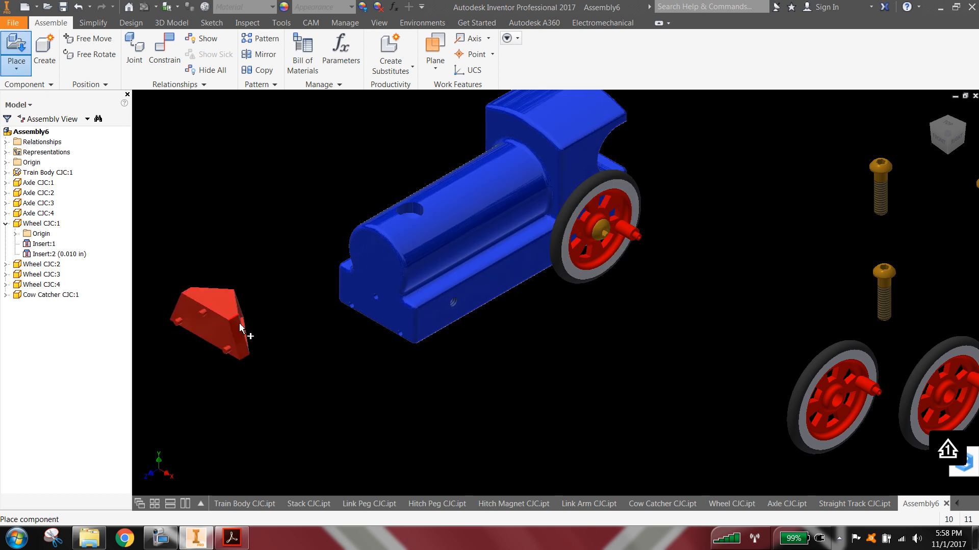
Finish placing cow catchers and apply an Insert constraint between the train body's center front hole and the cow catcher's upper middle peg.
{"action": "right_click", "coordinate": [300, 366]}
{"action": "left_click", "coordinate": [340, 363]}
{"action": "scroll", "coordinate": [222, 328], "scroll_direction": "down", "scroll_amount": 3}
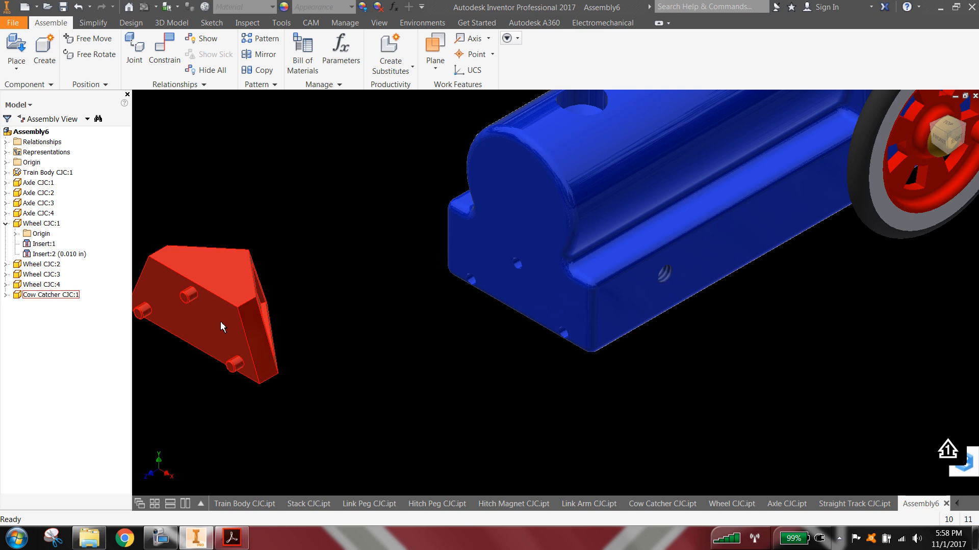
{"action": "middle_click_drag", "start_coordinate": [223, 327], "coordinate": [333, 313]}
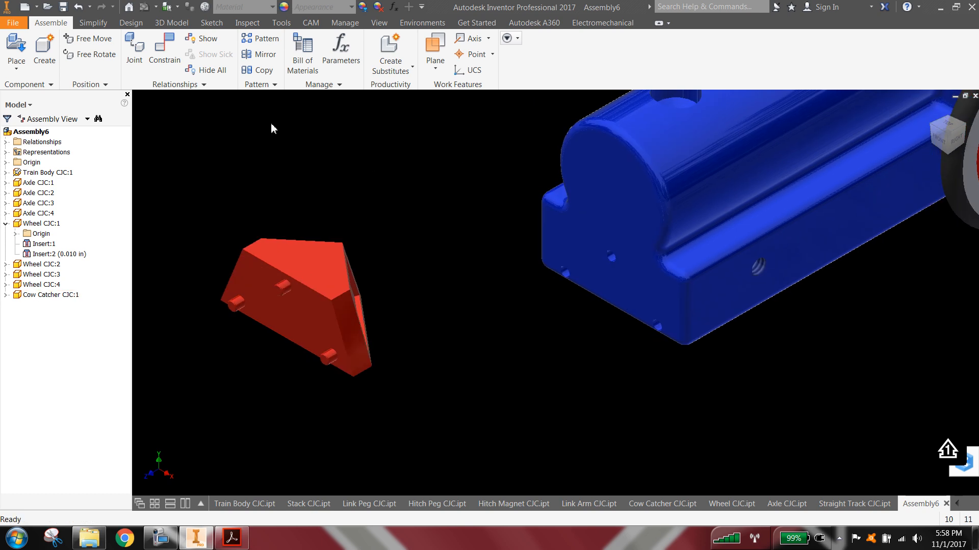
{"action": "left_click", "coordinate": [165, 46]}
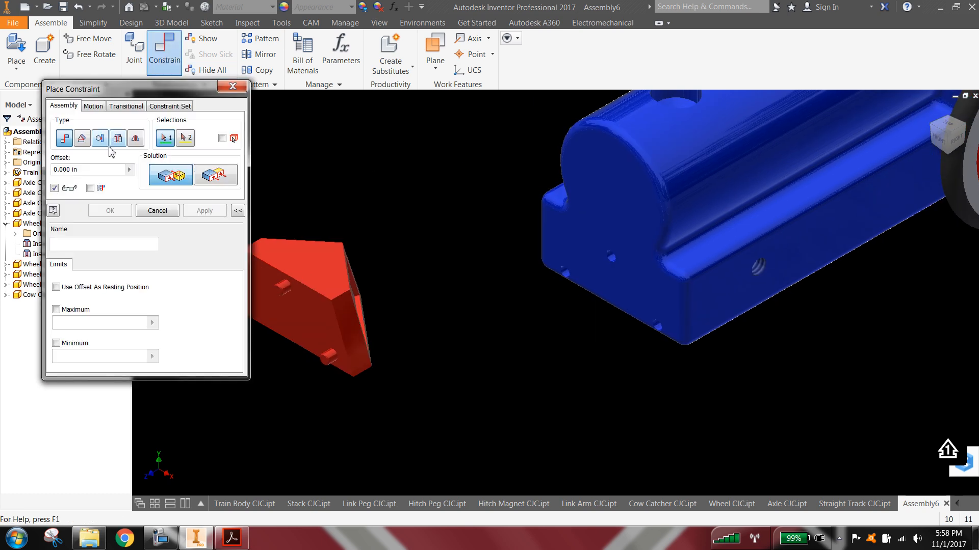
{"action": "left_click", "coordinate": [116, 141]}
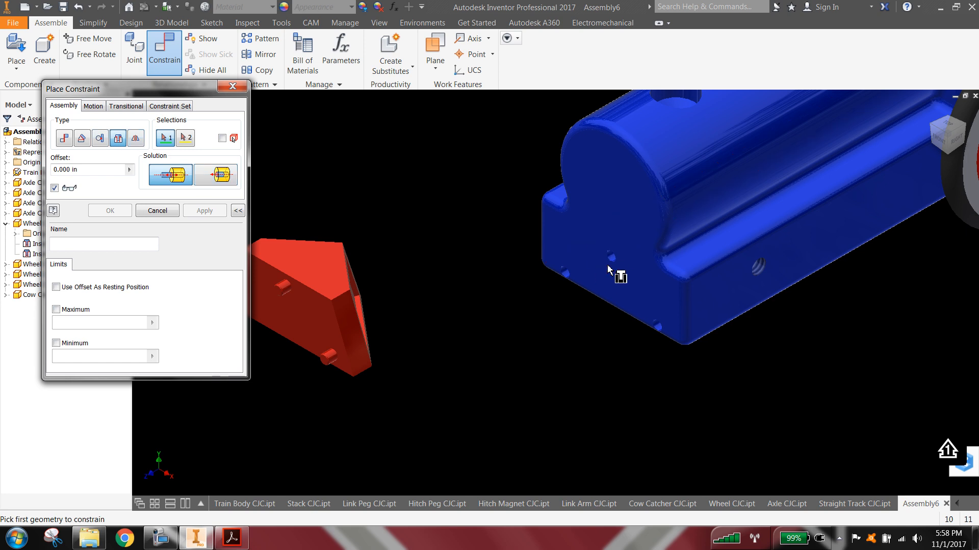
{"action": "left_click", "coordinate": [611, 264]}
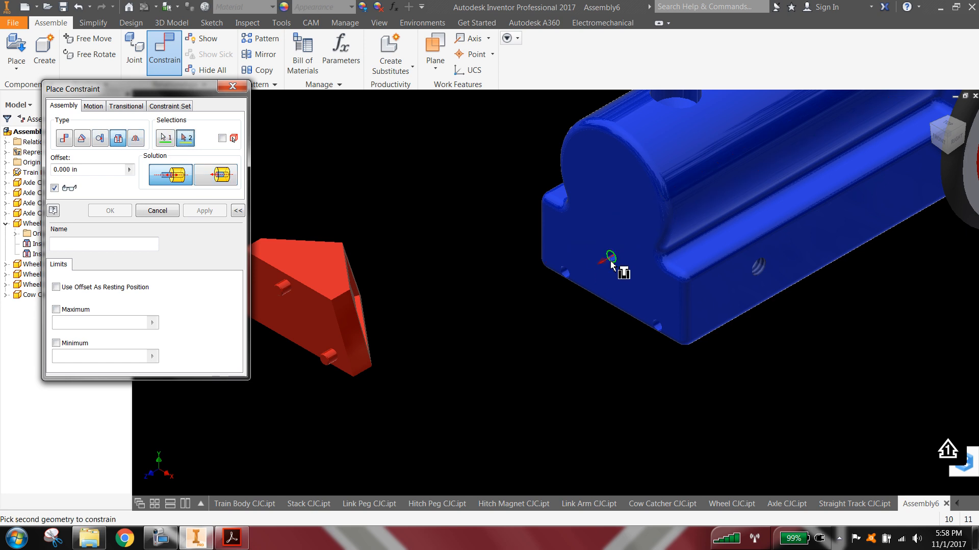
{"action": "left_click", "coordinate": [291, 288]}
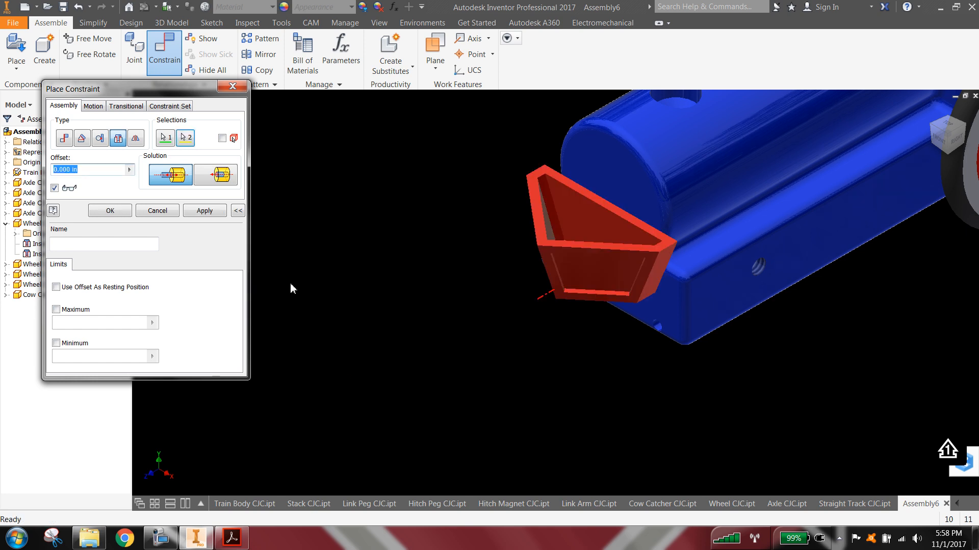
{"action": "left_click", "coordinate": [213, 214]}
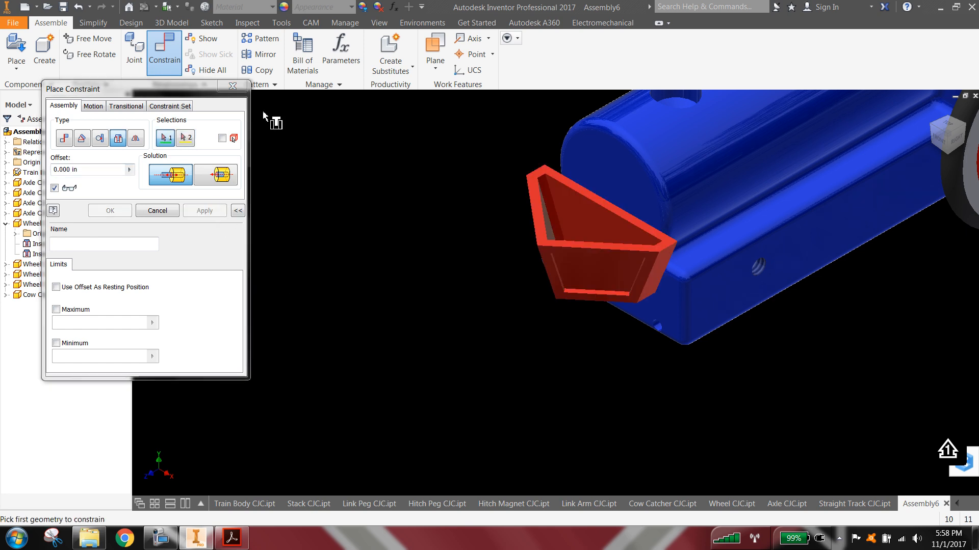
{"action": "left_click", "coordinate": [233, 86]}
Free Move the cow catcher away from the front face of the train body.
{"action": "right_click", "coordinate": [444, 231]}
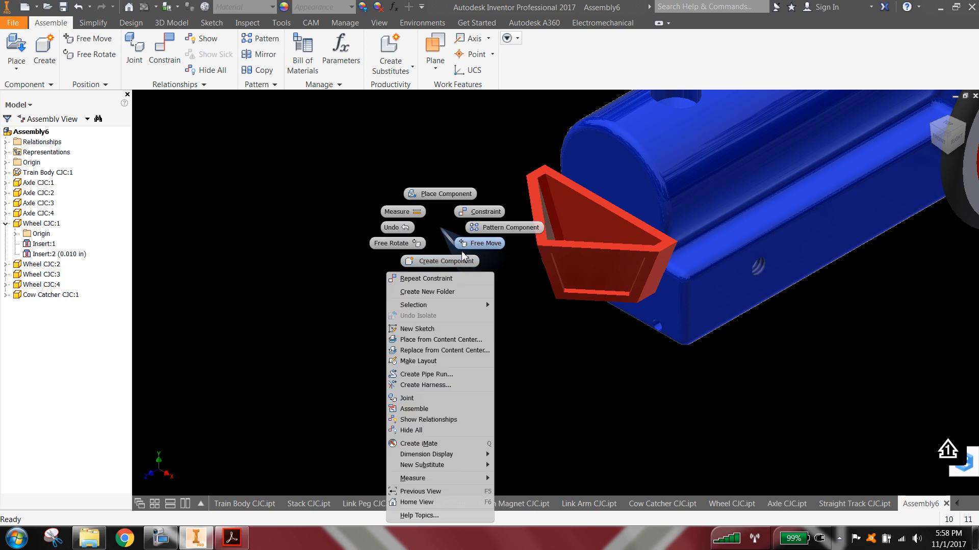
{"action": "left_click", "coordinate": [514, 276]}
{"action": "left_click_drag", "start_coordinate": [643, 255], "coordinate": [530, 255]}
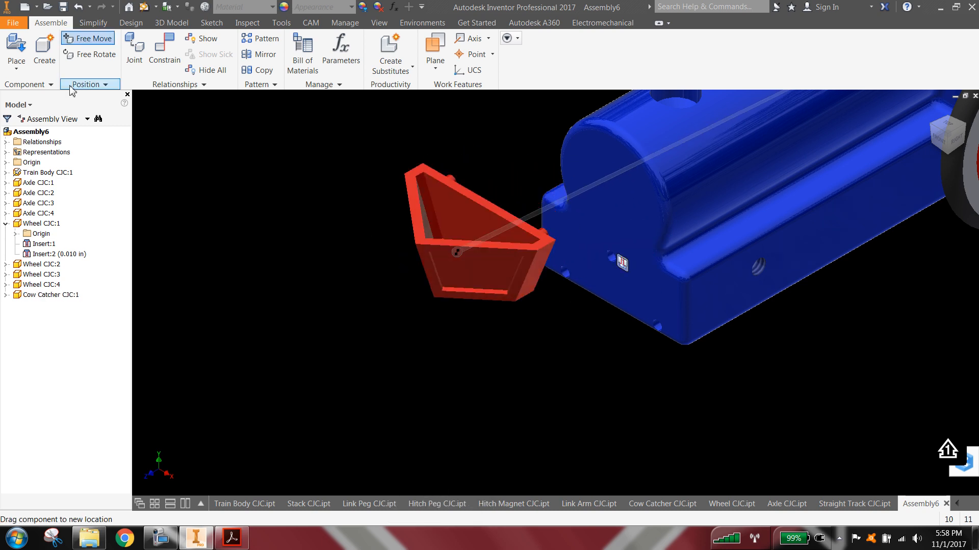
{"action": "left_click", "coordinate": [110, 39]}
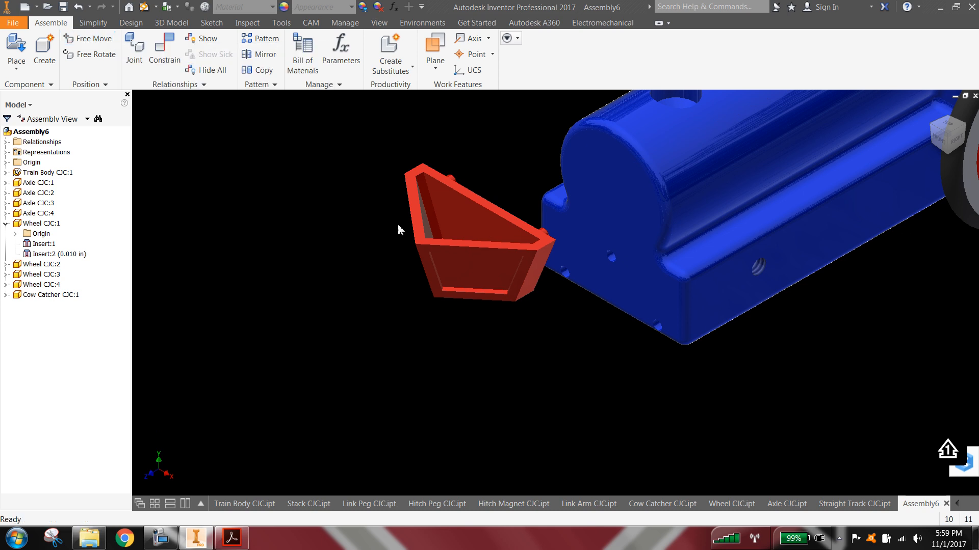
Swing the cow catcher about its upper middle peg to test its remaining freedom, checking from the right side and the angled view.
{"action": "left_click_drag", "start_coordinate": [518, 242], "coordinate": [565, 408]}
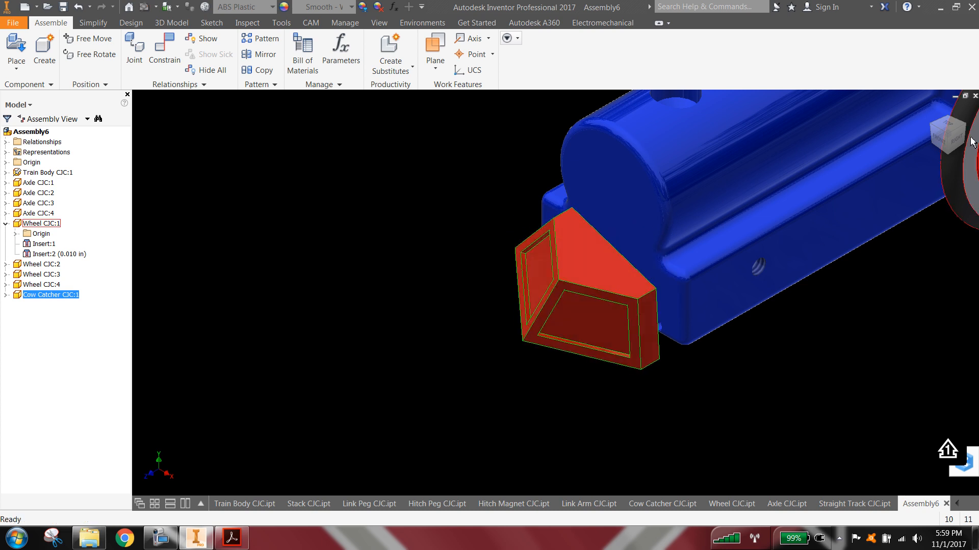
{"action": "left_click", "coordinate": [955, 144]}
{"action": "left_click", "coordinate": [955, 142]}
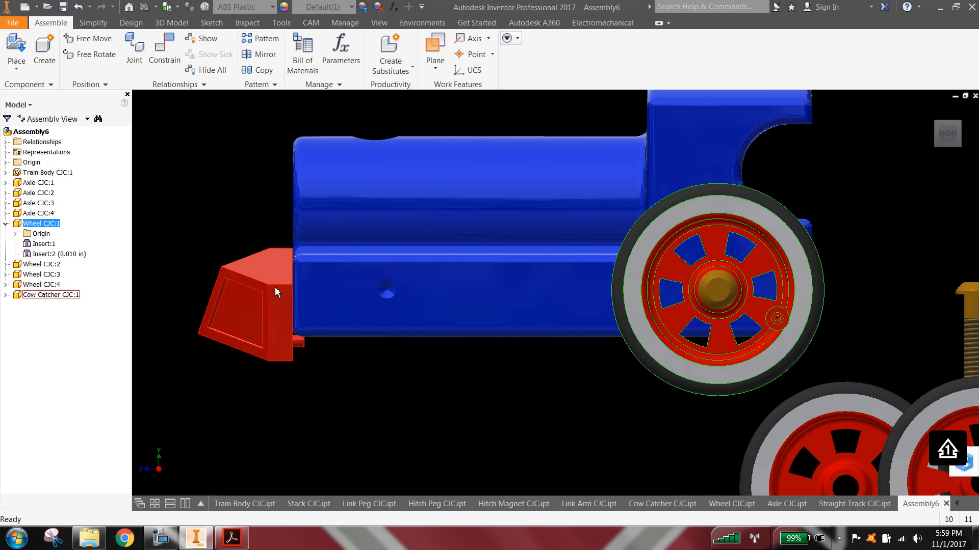
{"action": "left_click", "coordinate": [282, 343]}
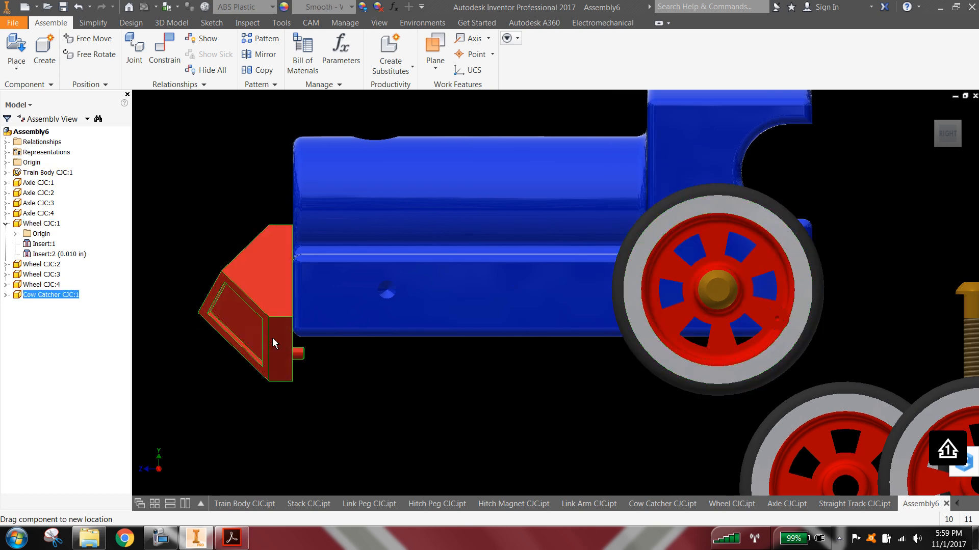
{"action": "mouse_move", "coordinate": [270, 312]}
{"action": "left_mouse_down"}
{"action": "mouse_move", "coordinate": [277, 236]}
{"action": "mouse_move", "coordinate": [279, 295]}
{"action": "left_mouse_up"}
{"action": "left_click", "coordinate": [931, 125]}
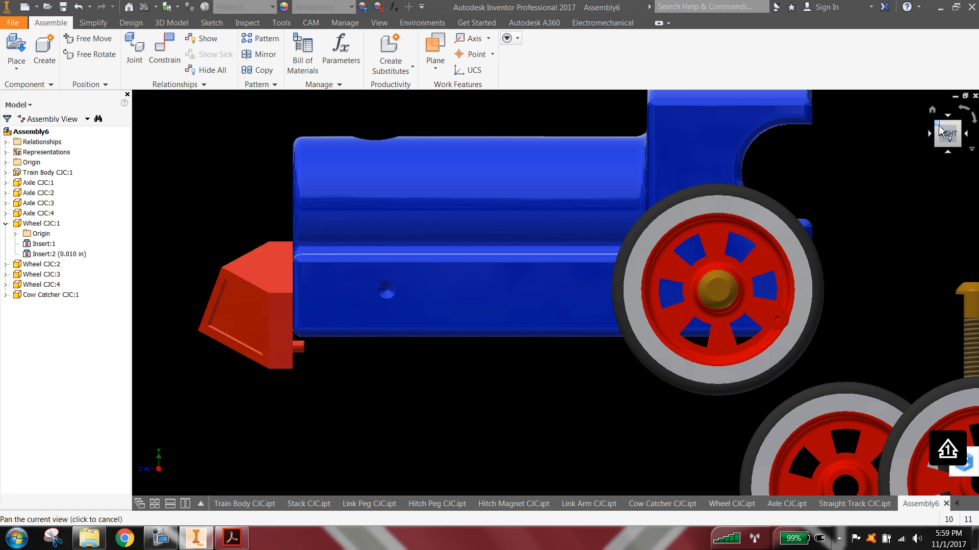
{"action": "left_click", "coordinate": [937, 124]}
{"action": "scroll", "coordinate": [399, 310], "scroll_direction": "down", "scroll_amount": 3}
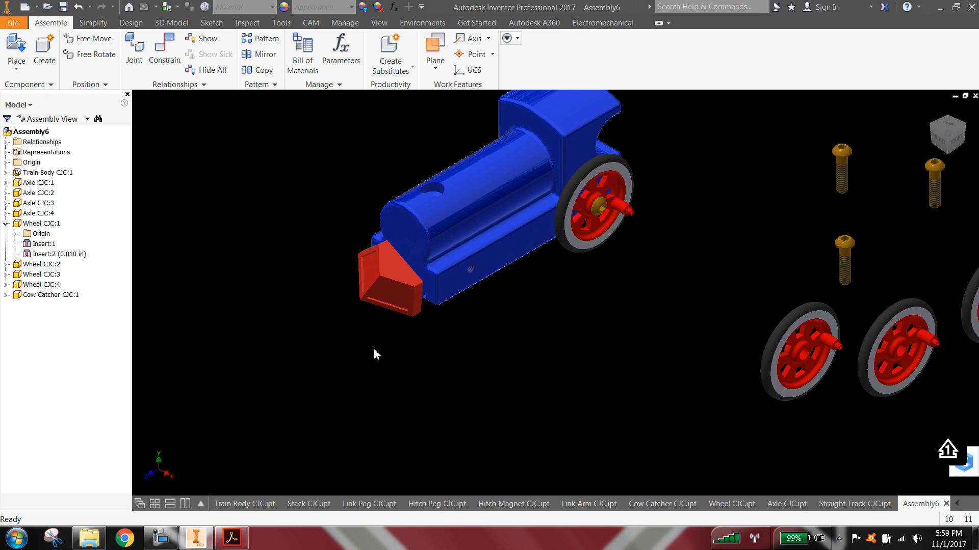
{"action": "mouse_move", "coordinate": [390, 278]}
{"action": "left_mouse_down"}
{"action": "mouse_move", "coordinate": [388, 312]}
{"action": "mouse_move", "coordinate": [437, 312]}
{"action": "mouse_move", "coordinate": [375, 302]}
{"action": "mouse_move", "coordinate": [433, 308]}
{"action": "mouse_move", "coordinate": [413, 289]}
{"action": "mouse_move", "coordinate": [423, 286]}
{"action": "mouse_move", "coordinate": [382, 299]}
{"action": "mouse_move", "coordinate": [375, 258]}
{"action": "mouse_move", "coordinate": [423, 281]}
{"action": "mouse_move", "coordinate": [393, 249]}
{"action": "mouse_move", "coordinate": [402, 273]}
{"action": "left_mouse_up"}
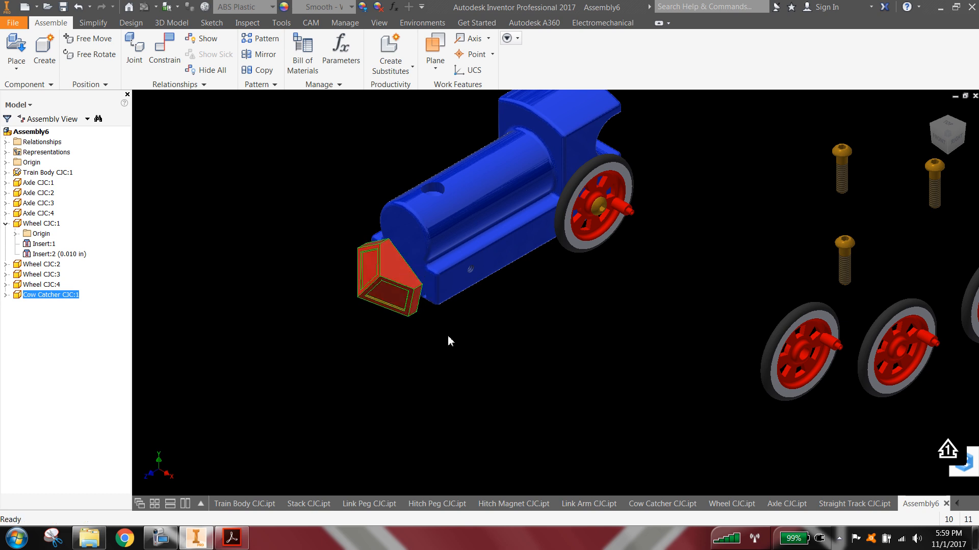
{"action": "left_click", "coordinate": [447, 337]}
Free Move the cow catcher away from the train body and Free Rotate it until its three pegs face into view.
{"action": "middle_click_drag", "start_coordinate": [610, 308], "coordinate": [537, 352]}
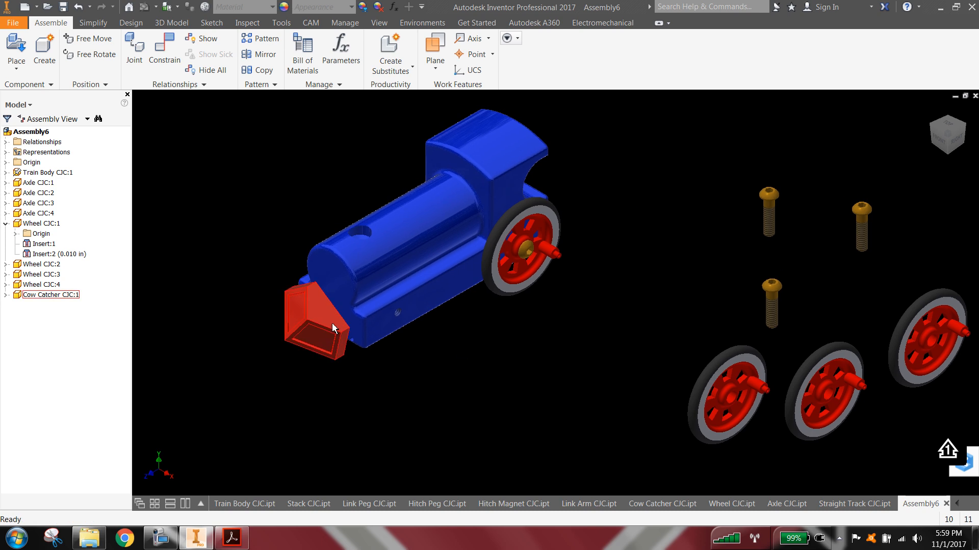
{"action": "scroll", "coordinate": [474, 342], "scroll_direction": "up", "scroll_amount": 4}
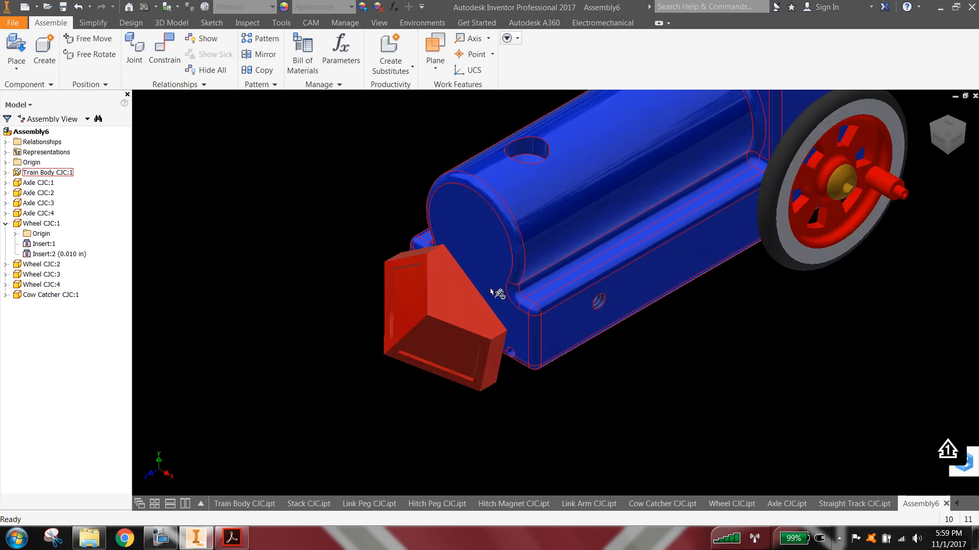
{"action": "left_click", "coordinate": [88, 38]}
{"action": "left_click_drag", "start_coordinate": [433, 285], "coordinate": [280, 291]}
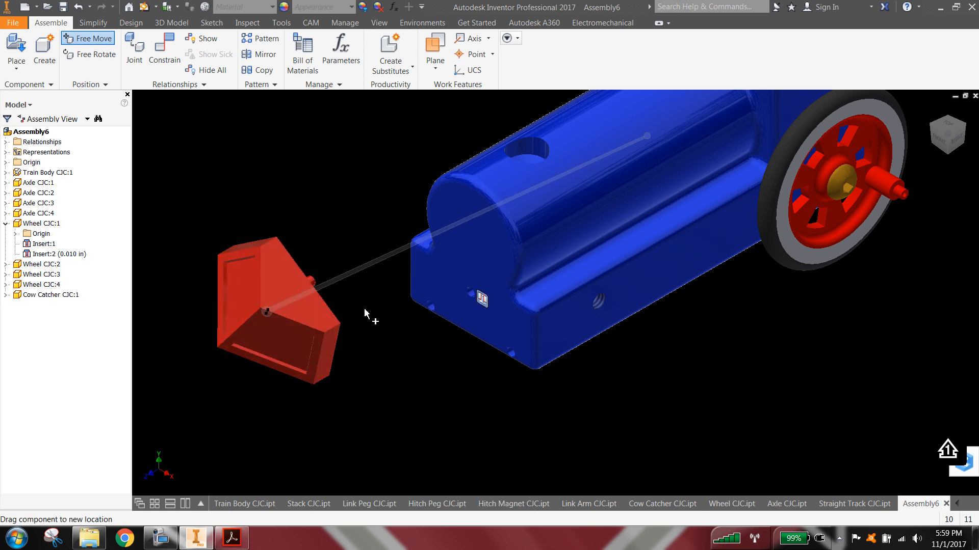
{"action": "left_click", "coordinate": [90, 54]}
{"action": "left_click", "coordinate": [327, 341]}
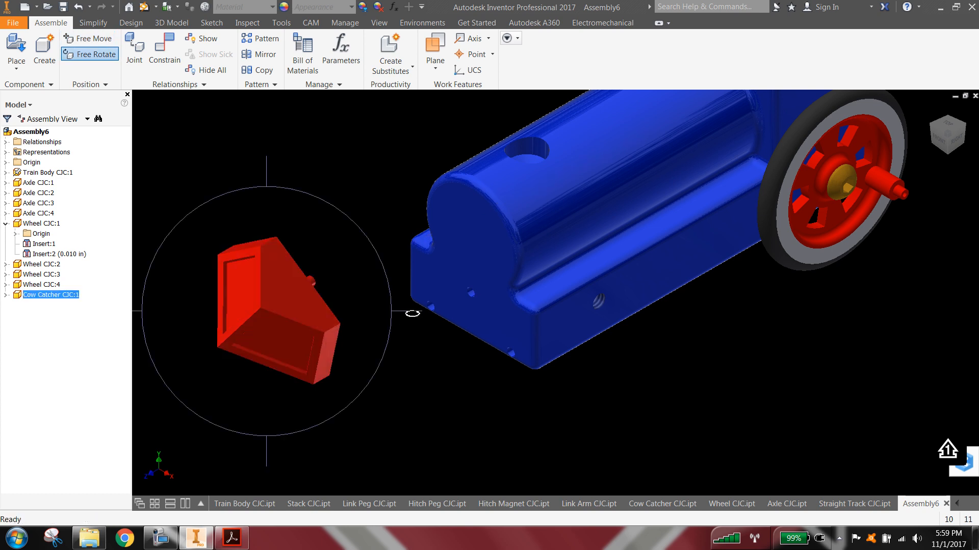
{"action": "left_click_drag", "start_coordinate": [404, 315], "coordinate": [379, 316]}
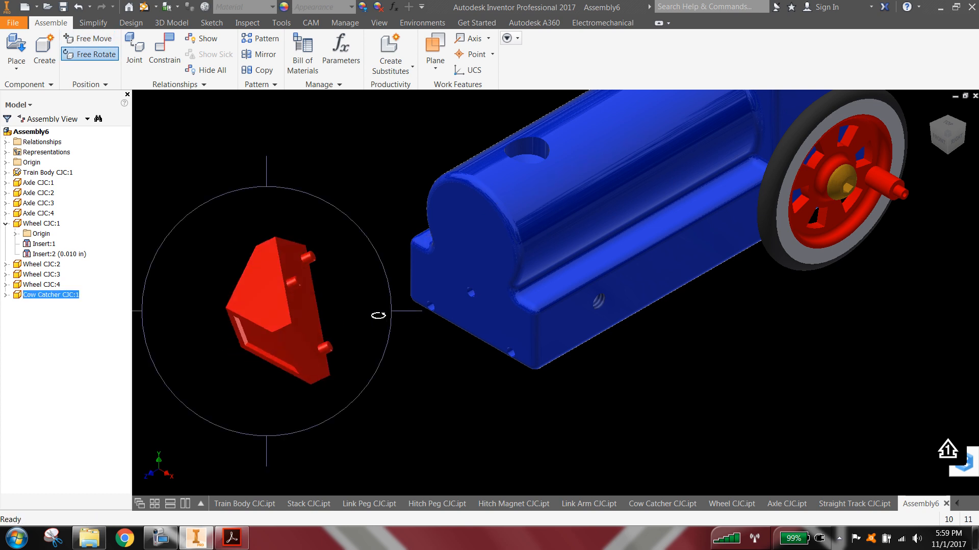
Apply an Insert constraint between the cow catcher's left lower peg and the matching lower hole on the train body's front face.
{"action": "left_click", "coordinate": [175, 59]}
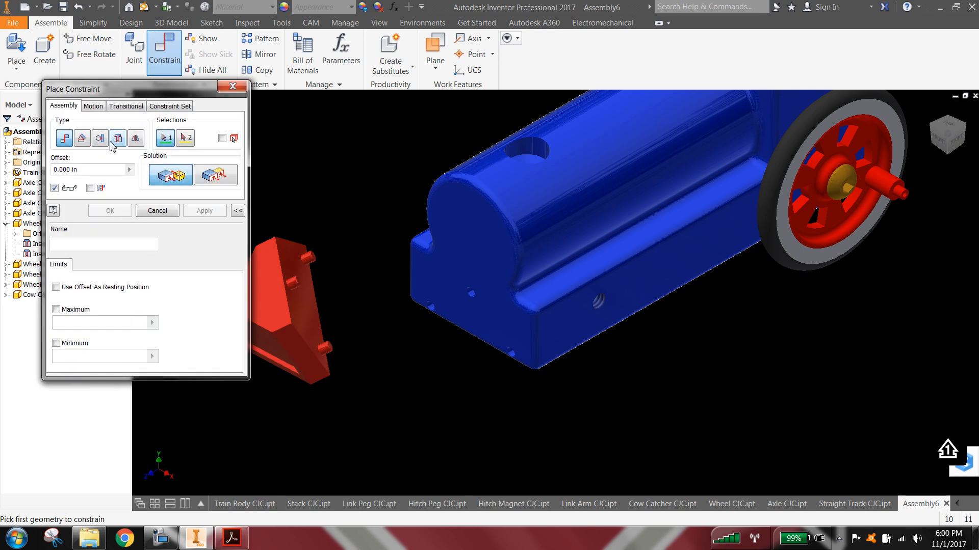
{"action": "left_click", "coordinate": [117, 141]}
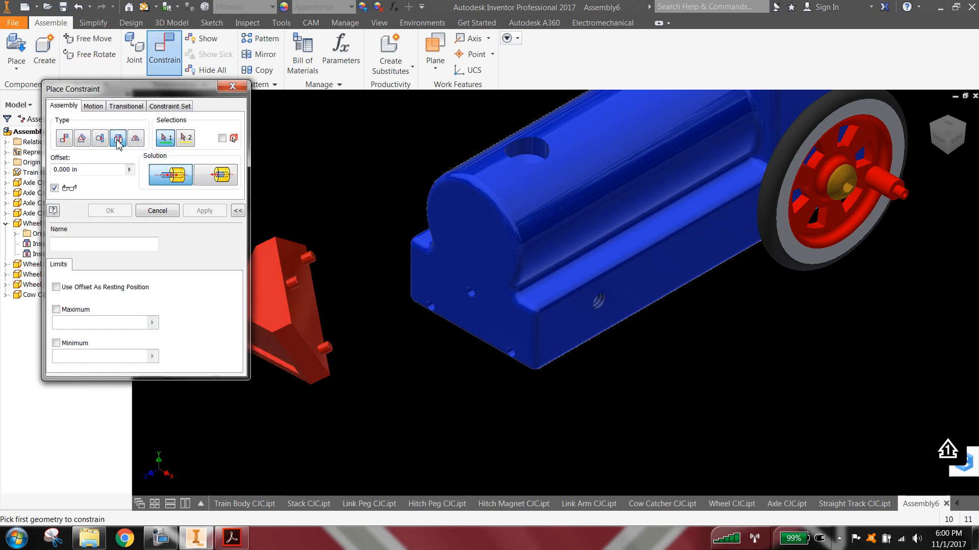
{"action": "left_click", "coordinate": [306, 266]}
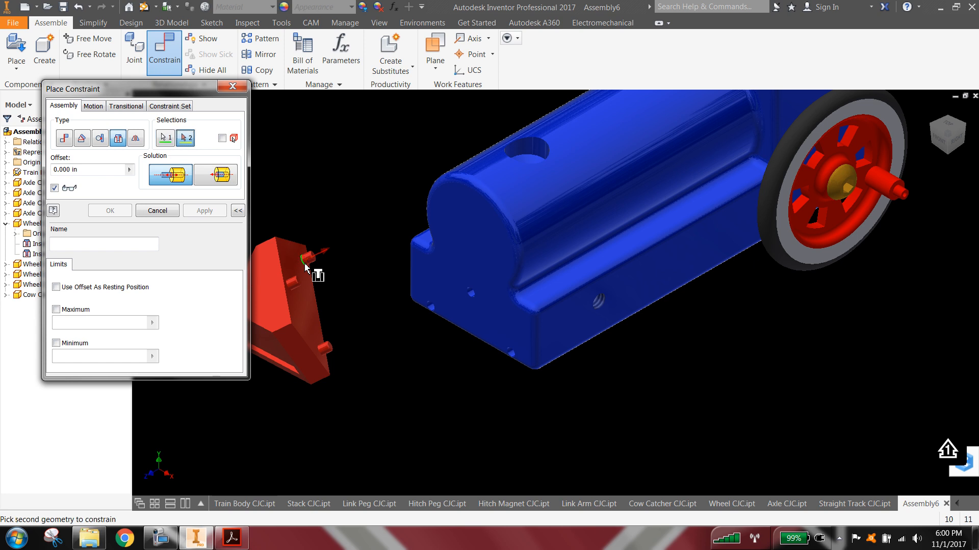
{"action": "left_click", "coordinate": [442, 312]}
{"action": "left_click", "coordinate": [206, 211]}
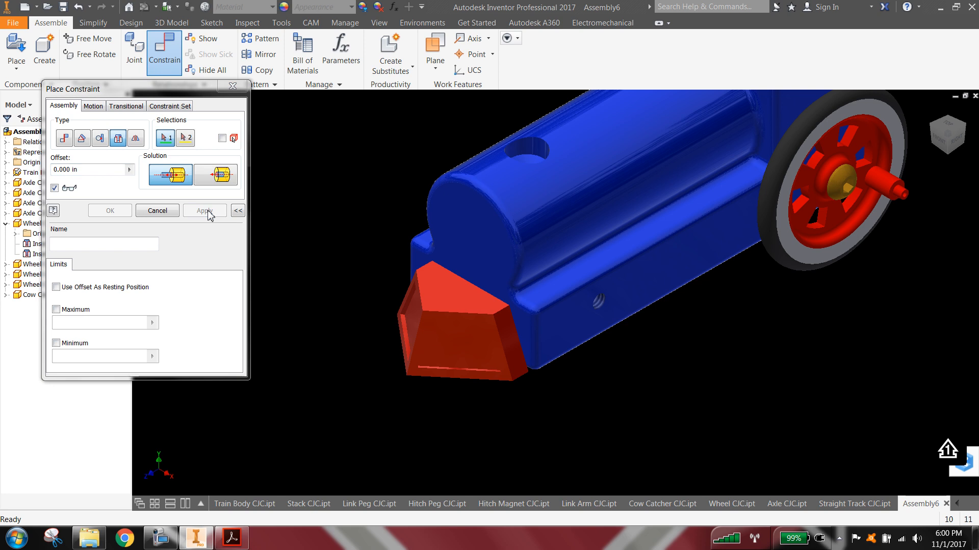
{"action": "left_click", "coordinate": [230, 89]}
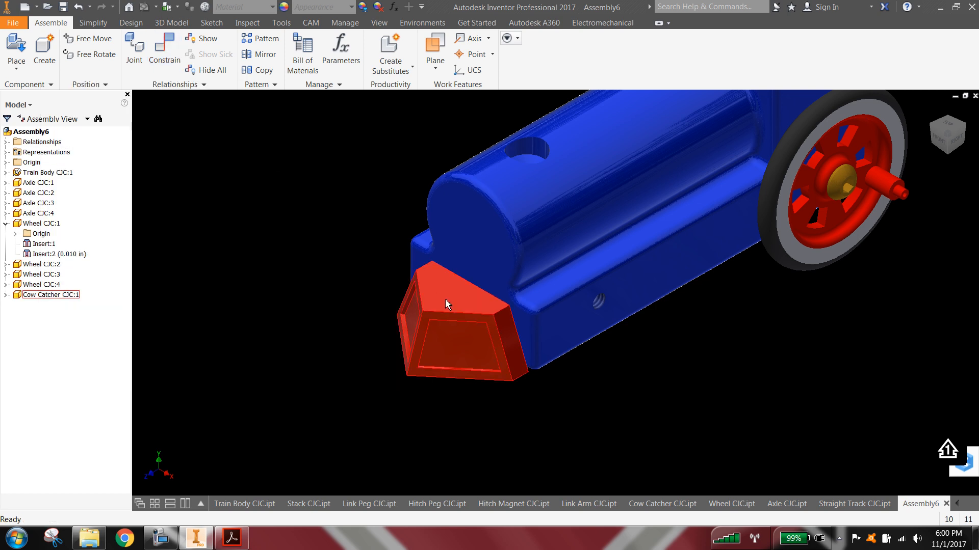
Test whether the cow catcher can still move or rotate on the front of the train body.
{"action": "left_click_drag", "start_coordinate": [447, 304], "coordinate": [434, 307]}
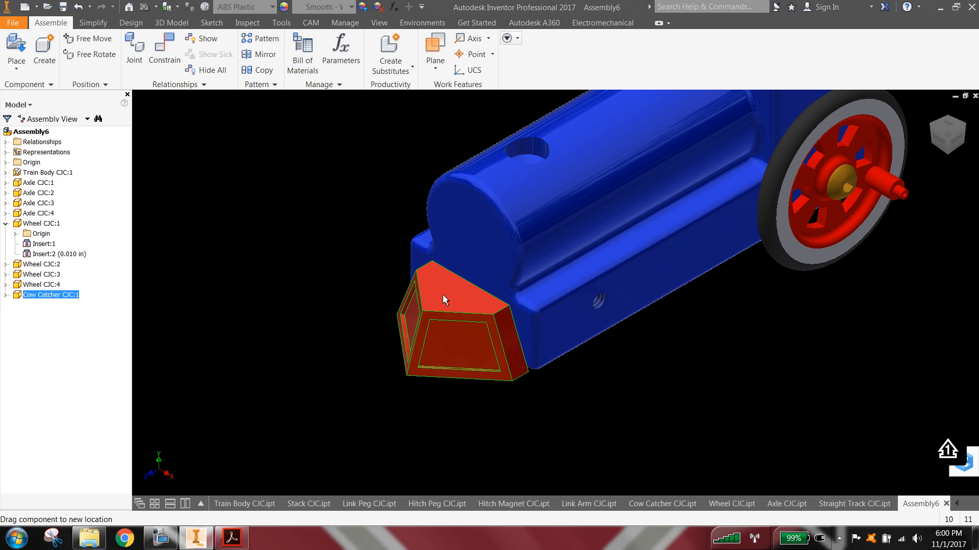
{"action": "left_click_drag", "start_coordinate": [443, 294], "coordinate": [467, 282]}
{"action": "middle_click_drag", "start_coordinate": [846, 321], "coordinate": [629, 354]}
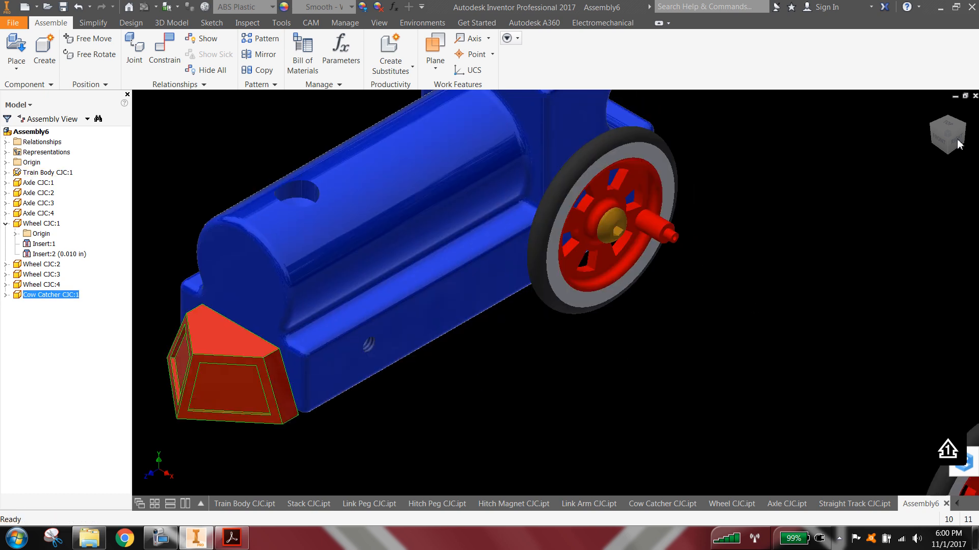
{"action": "key", "text": "Escape"}
Test the rotation of the mounted wheel and its axle, viewing the train from the right side before restoring the angled view.
{"action": "left_click_drag", "start_coordinate": [650, 226], "coordinate": [672, 185]}
{"action": "scroll", "coordinate": [614, 233], "scroll_direction": "down", "scroll_amount": 5}
{"action": "mouse_move", "coordinate": [615, 233]}
{"action": "left_mouse_down"}
{"action": "mouse_move", "coordinate": [598, 203]}
{"action": "mouse_move", "coordinate": [613, 208]}
{"action": "mouse_move", "coordinate": [594, 235]}
{"action": "mouse_move", "coordinate": [597, 225]}
{"action": "left_mouse_up"}
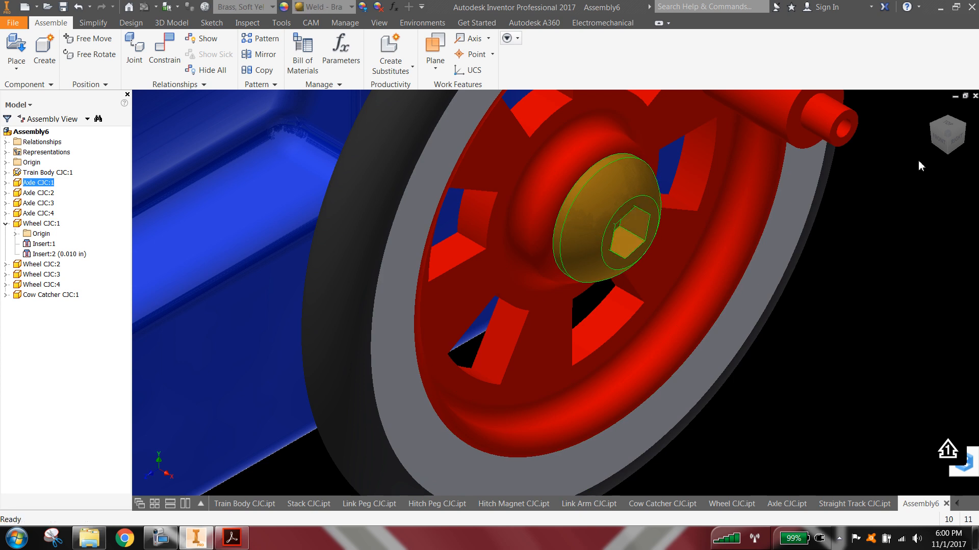
{"action": "left_click", "coordinate": [959, 145]}
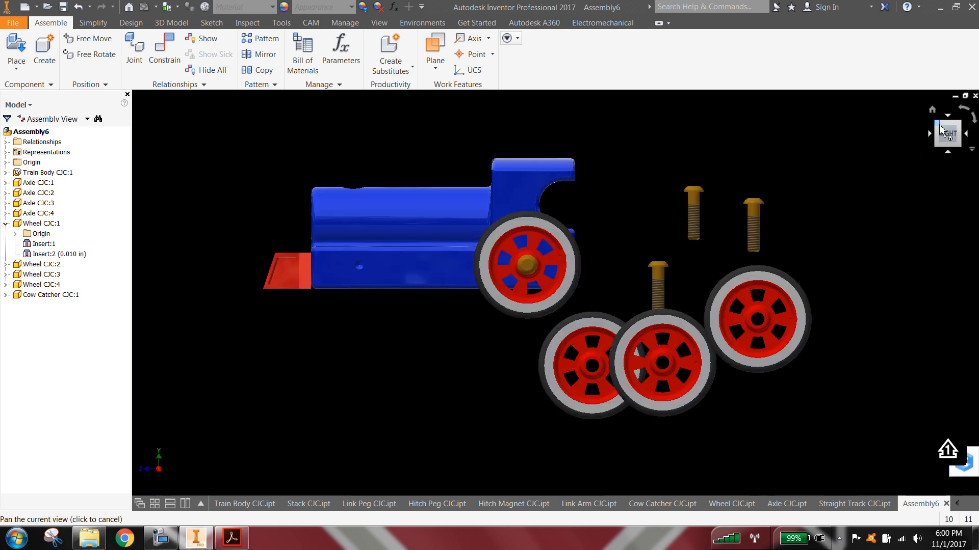
{"action": "left_click", "coordinate": [937, 128]}
Test whether the axle can still rotate on its own inside the mounted wheel, viewing its hex socket up close.
{"action": "scroll", "coordinate": [535, 262], "scroll_direction": "down", "scroll_amount": 8}
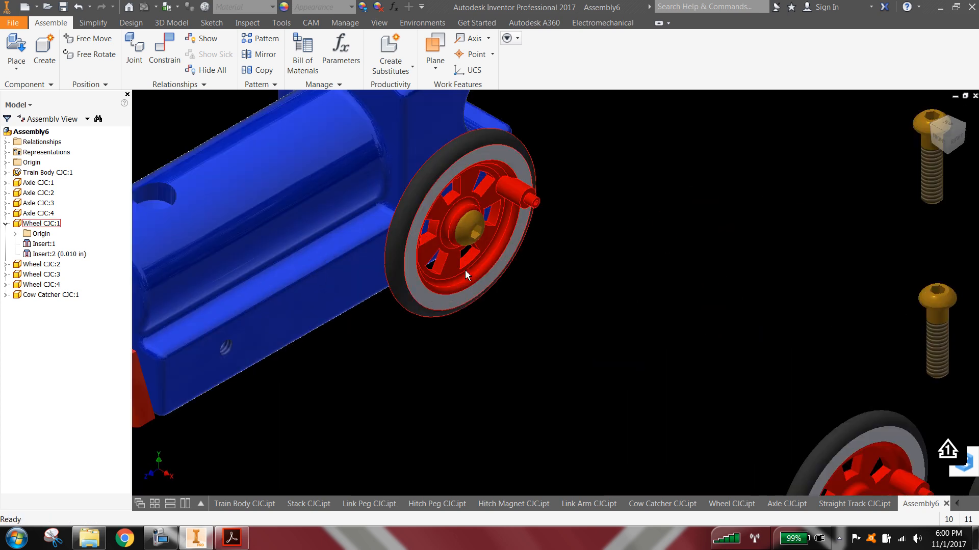
{"action": "scroll", "coordinate": [479, 269], "scroll_direction": "down", "scroll_amount": 3}
{"action": "middle_click_drag", "start_coordinate": [565, 185], "coordinate": [559, 321]}
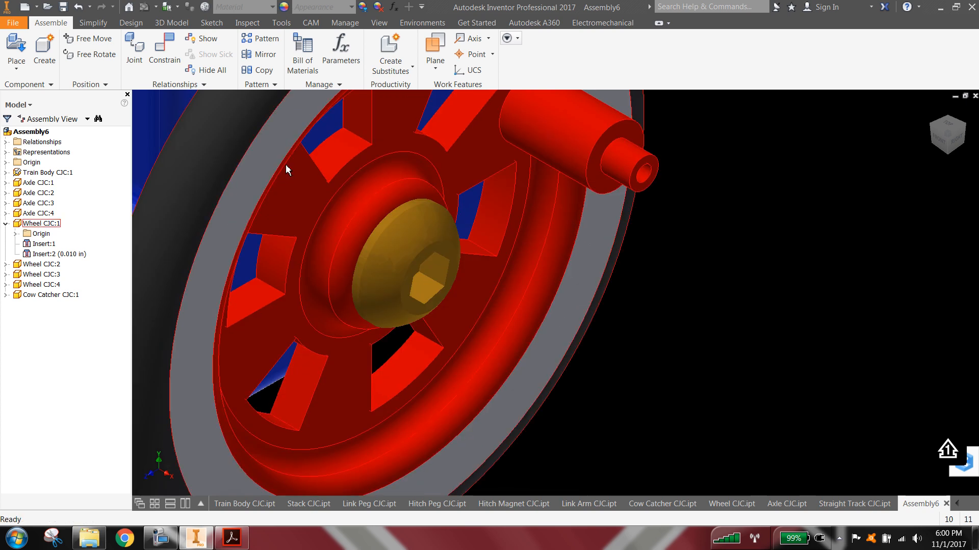
{"action": "left_click_drag", "start_coordinate": [423, 252], "coordinate": [393, 229]}
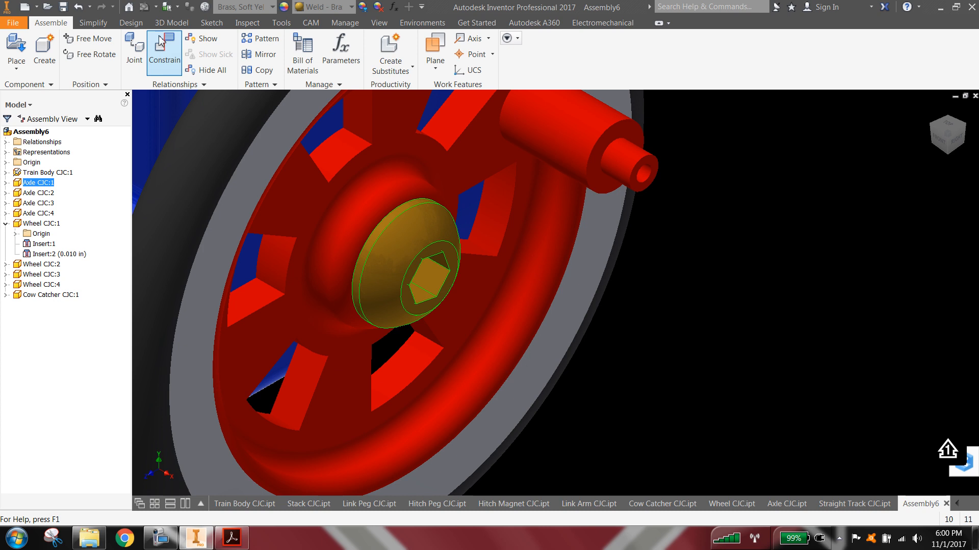
Apply a 0.00 deg Directed Angle constraint between a flat face of the mounted axle's hex socket and the train body's underside.
{"action": "left_click", "coordinate": [163, 51]}
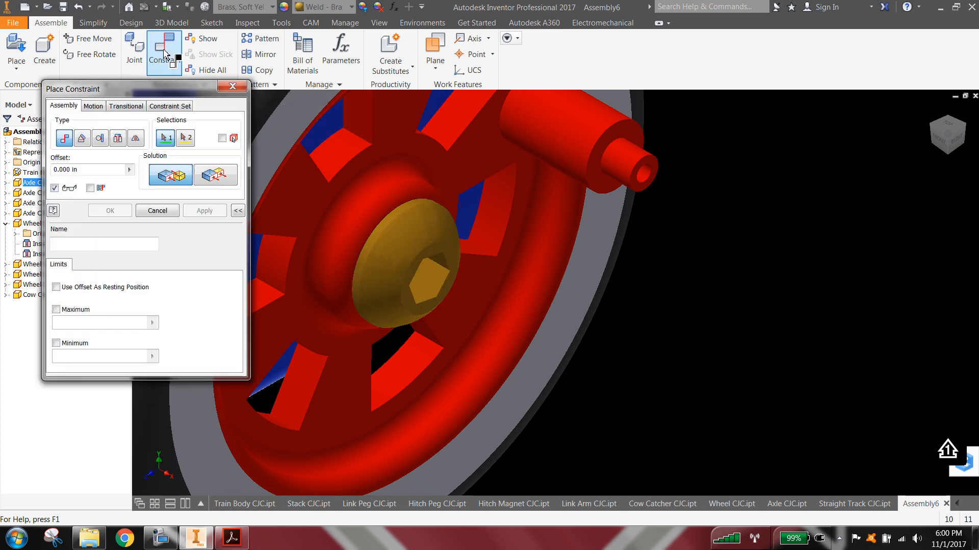
{"action": "left_click", "coordinate": [82, 138]}
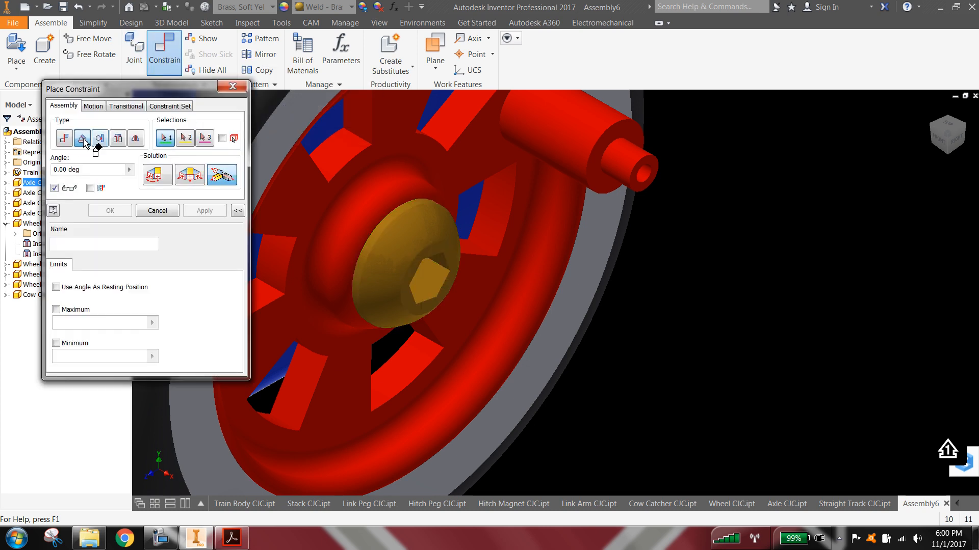
{"action": "left_click", "coordinate": [157, 176]}
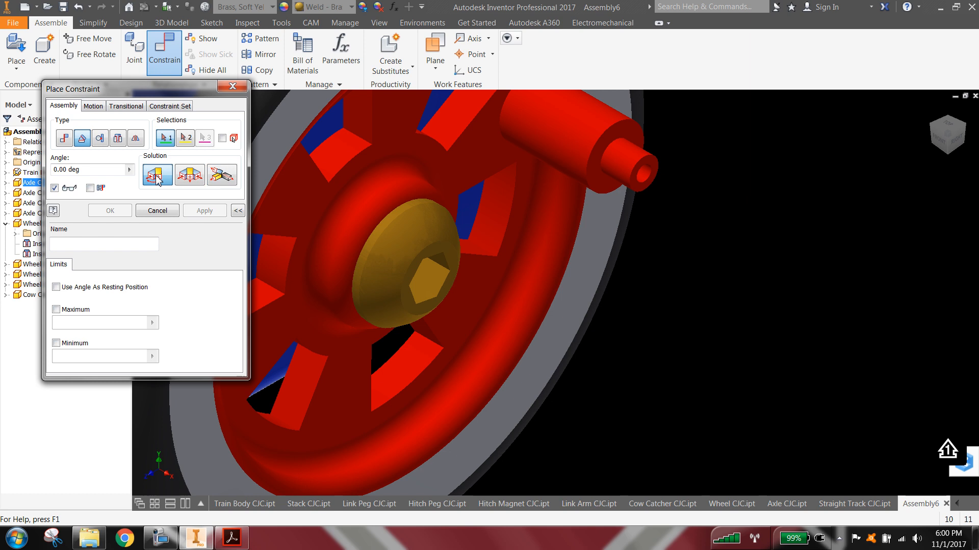
{"action": "left_click", "coordinate": [431, 273]}
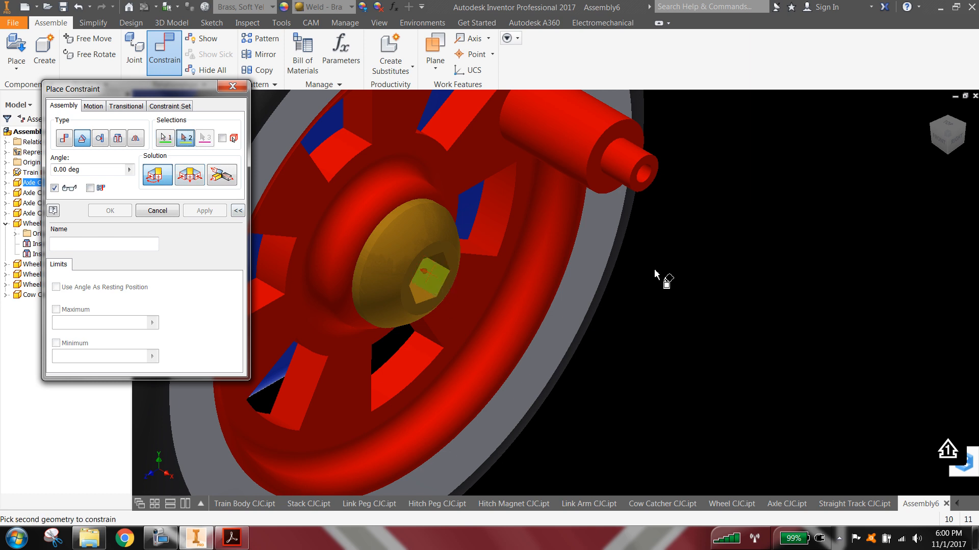
{"action": "scroll", "coordinate": [668, 274], "scroll_direction": "up", "scroll_amount": 5}
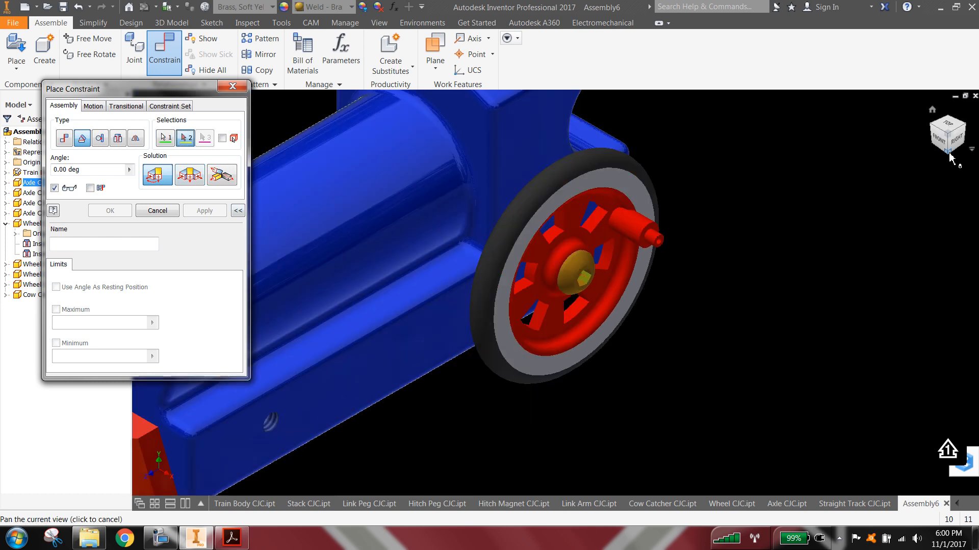
{"action": "scroll", "coordinate": [486, 332], "scroll_direction": "down", "scroll_amount": 5}
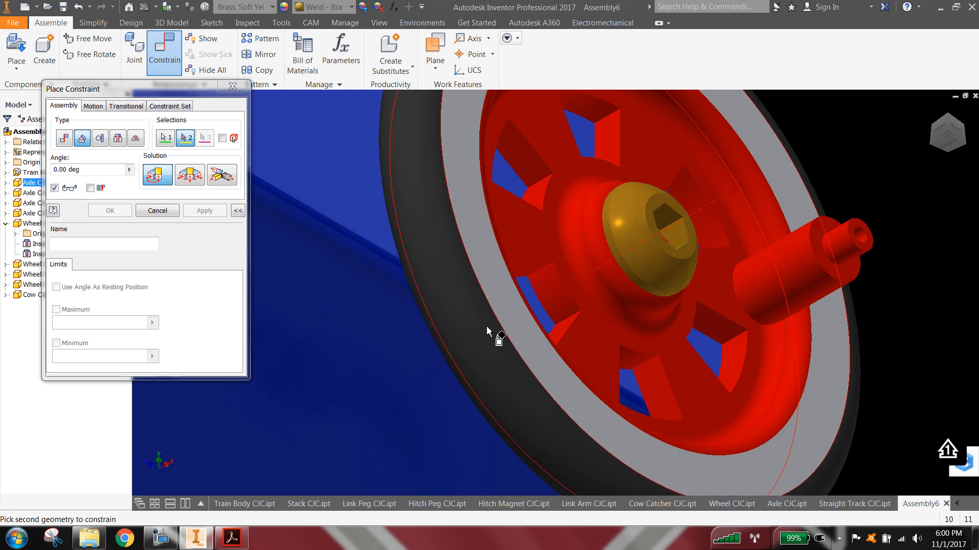
{"action": "left_click", "coordinate": [349, 354]}
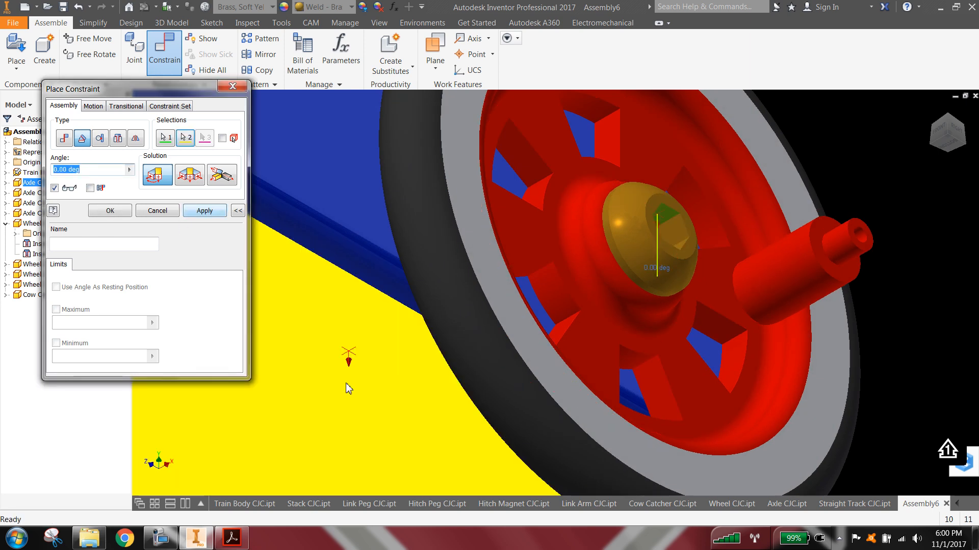
{"action": "left_click", "coordinate": [203, 211]}
{"action": "left_click", "coordinate": [933, 110]}
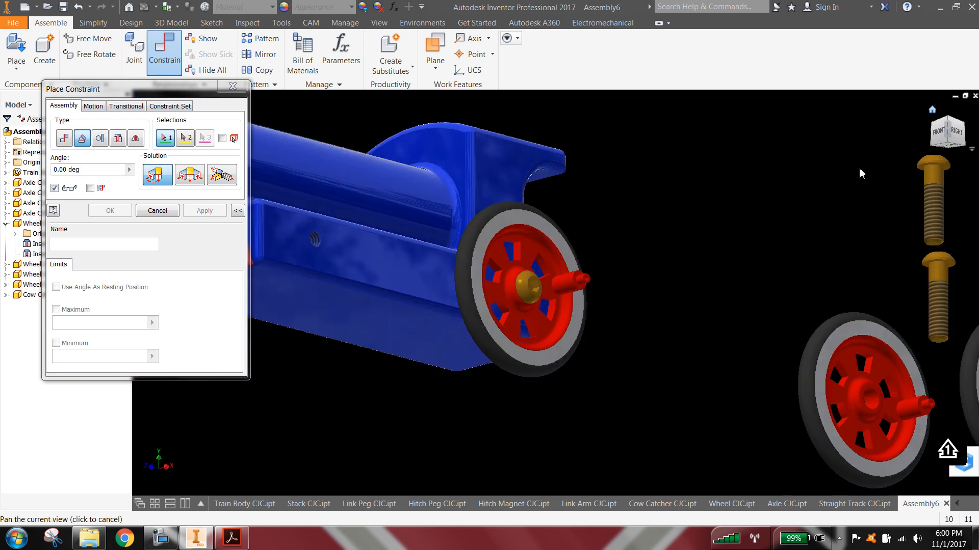
{"action": "scroll", "coordinate": [481, 284], "scroll_direction": "up", "scroll_amount": 5}
{"action": "right_click", "coordinate": [621, 280]}
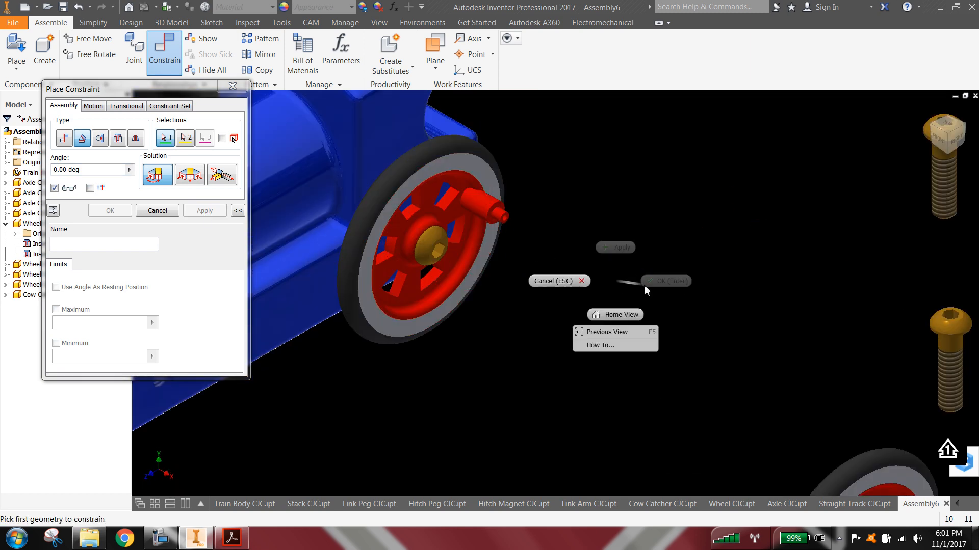
{"action": "left_click", "coordinate": [621, 280]}
{"action": "key", "text": "Escape"}
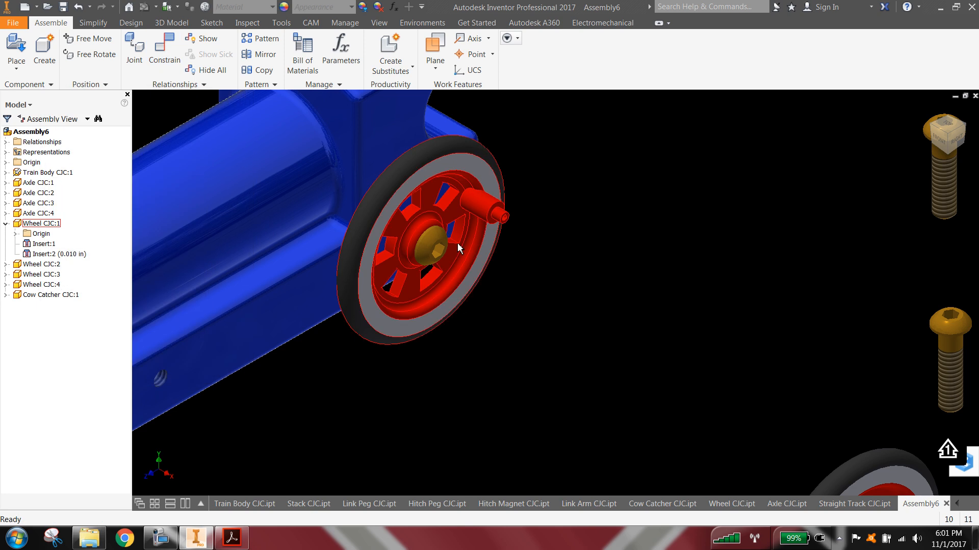
Test the constrained axle and the mounted wheel for rotation, with the whole assembly in view.
{"action": "left_click", "coordinate": [428, 232]}
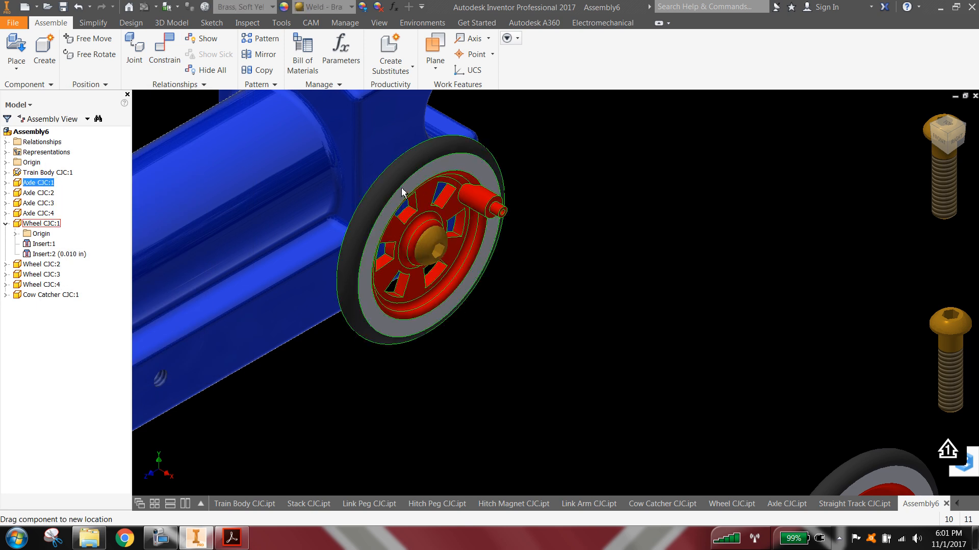
{"action": "left_click_drag", "start_coordinate": [402, 188], "coordinate": [359, 277]}
{"action": "scroll", "coordinate": [465, 349], "scroll_direction": "down", "scroll_amount": 3}
{"action": "scroll", "coordinate": [465, 349], "scroll_direction": "down", "scroll_amount": 3}
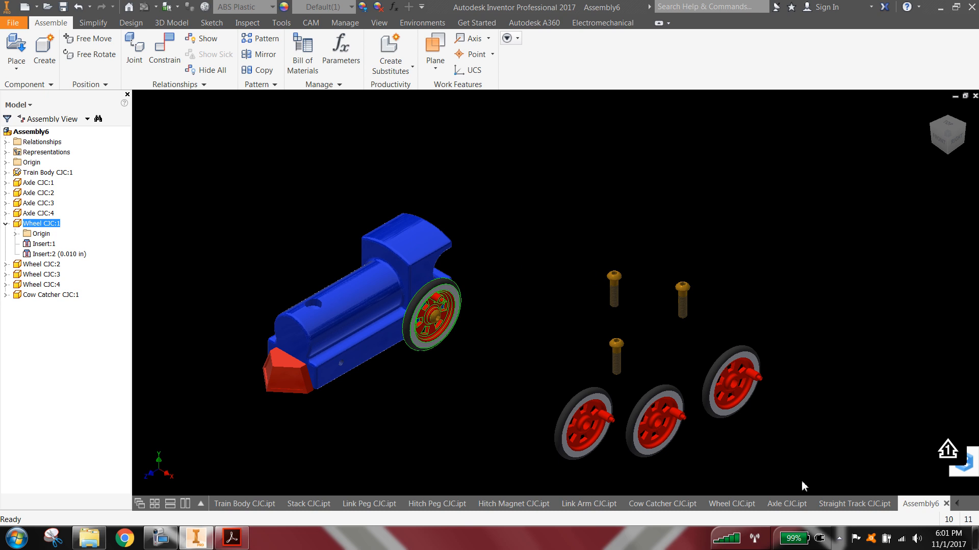
{"action": "left_click", "coordinate": [159, 536]}
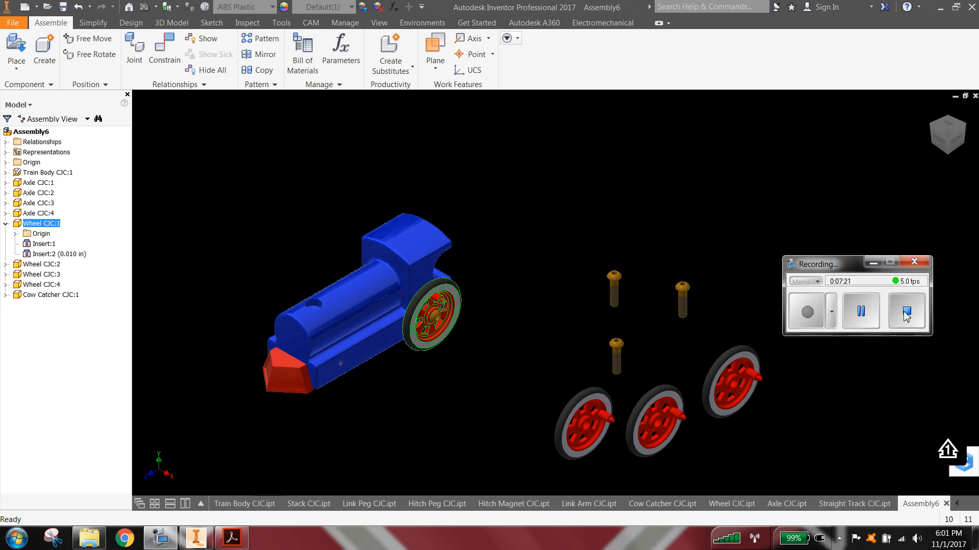